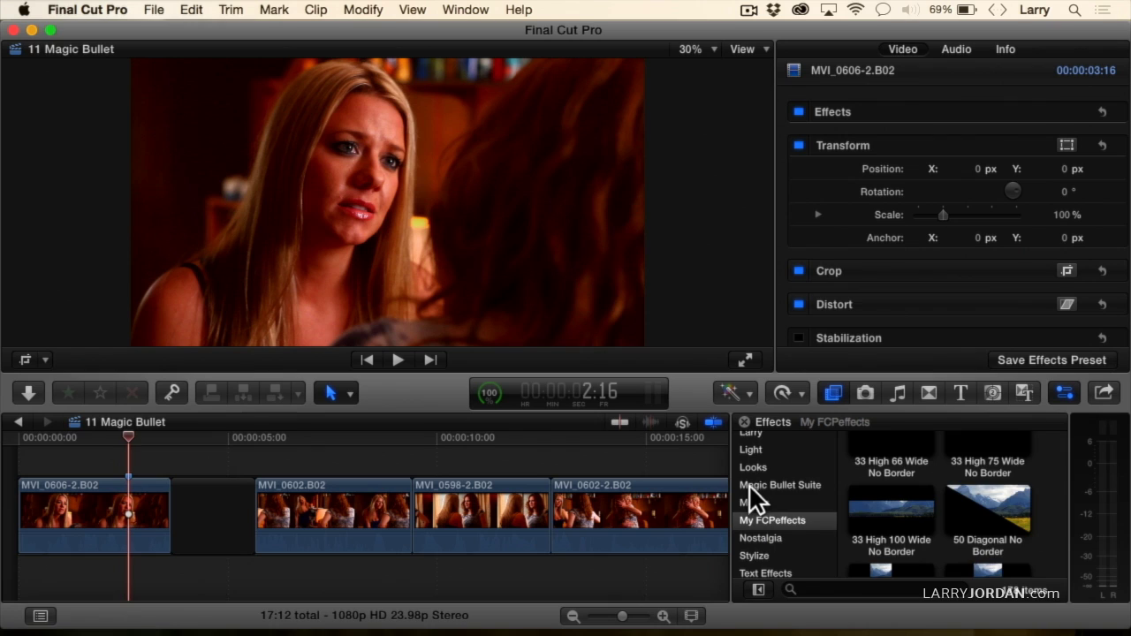
Show the Magic Bullet Suite category in the Effects browser.
{"action": "left_click", "coordinate": [747, 484]}
Preview the Colorista III, Cosmo and Magic Bullet Film effects, then scroll down to Mojo.
{"action": "scroll", "coordinate": [980, 495], "scroll_direction": "up", "scroll_amount": 1}
{"action": "scroll", "coordinate": [979, 495], "scroll_direction": "up", "scroll_amount": 2}
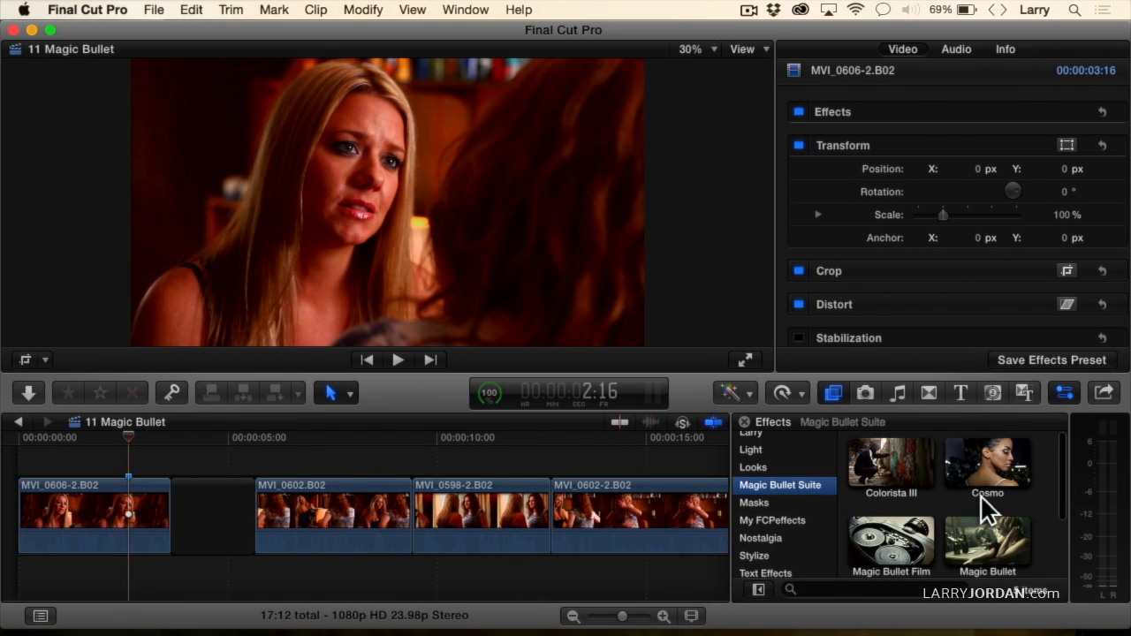
{"action": "left_click", "coordinate": [897, 485]}
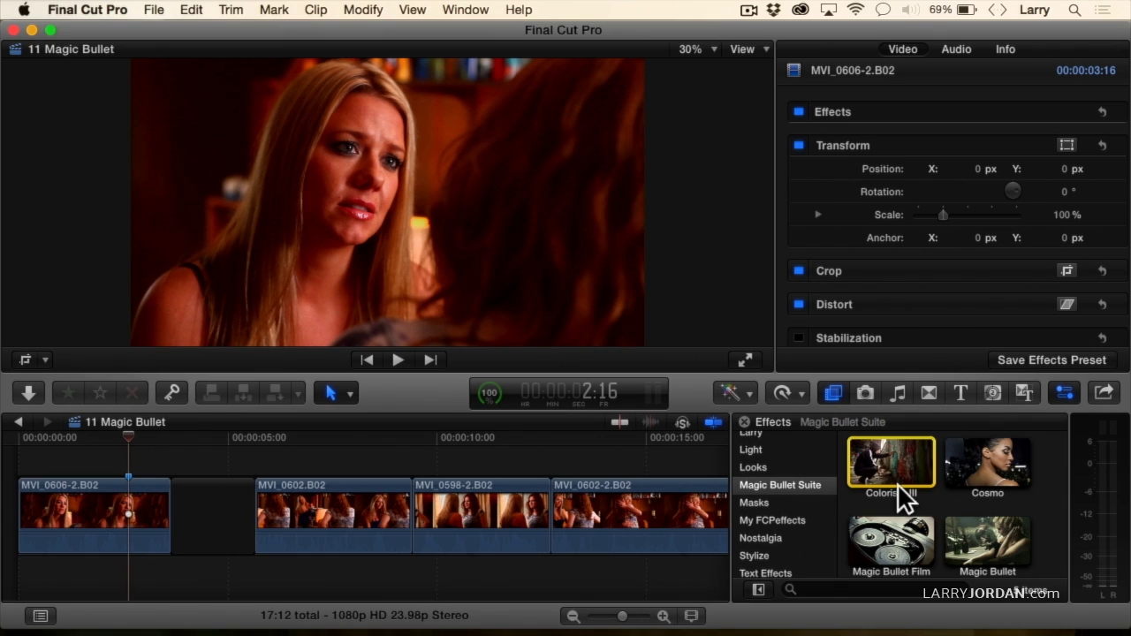
{"action": "left_click", "coordinate": [995, 465]}
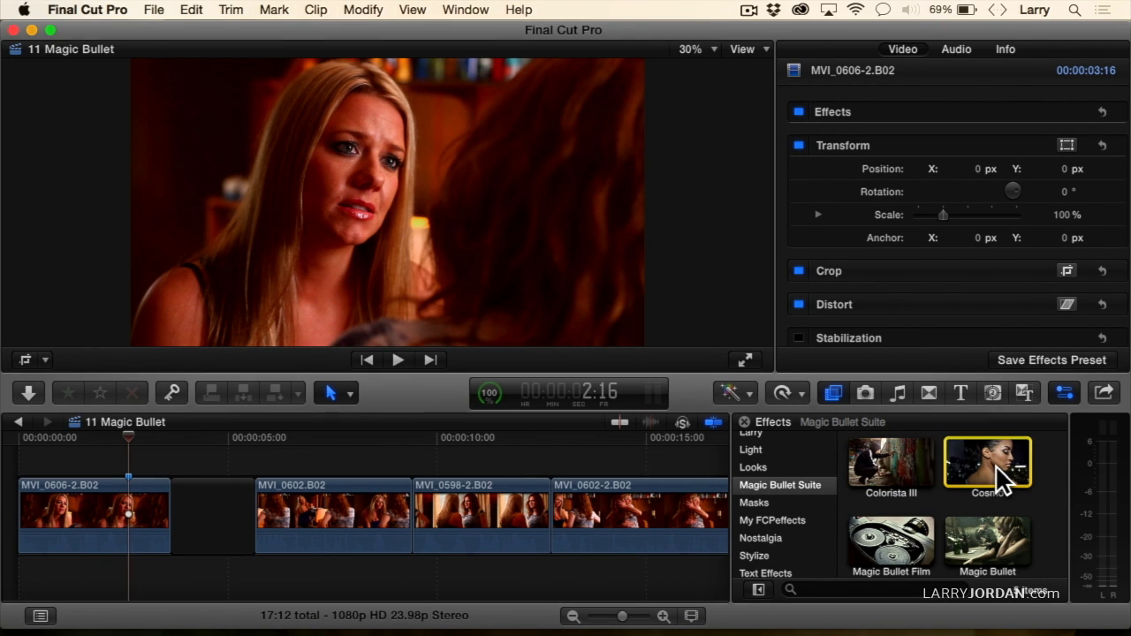
{"action": "left_click", "coordinate": [880, 538]}
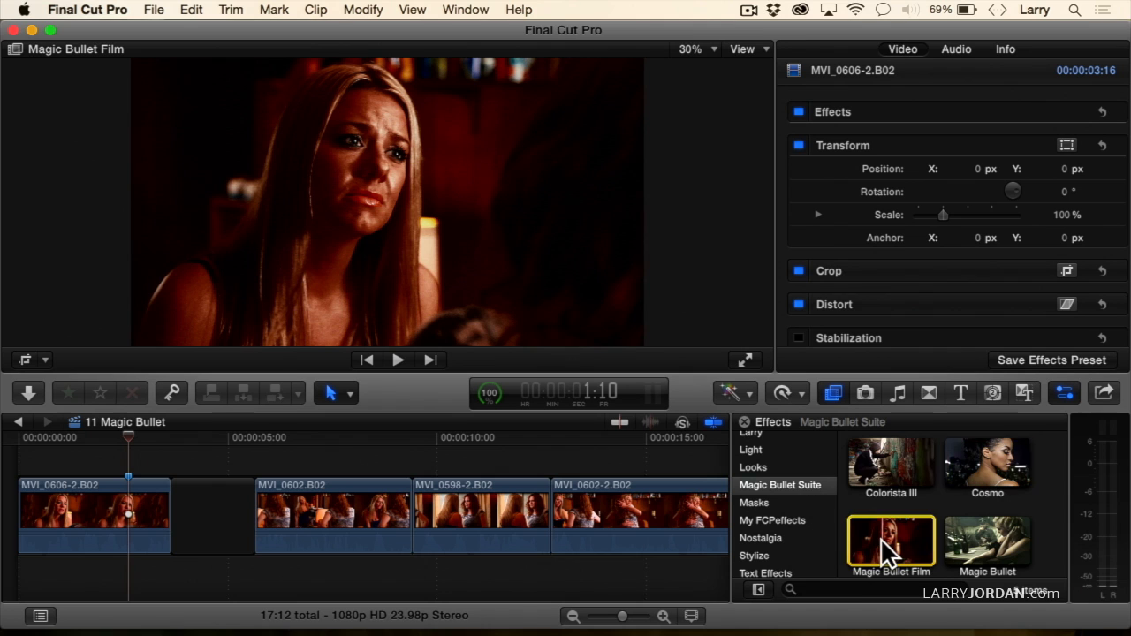
{"action": "scroll", "coordinate": [880, 538], "scroll_direction": "down", "scroll_amount": 2}
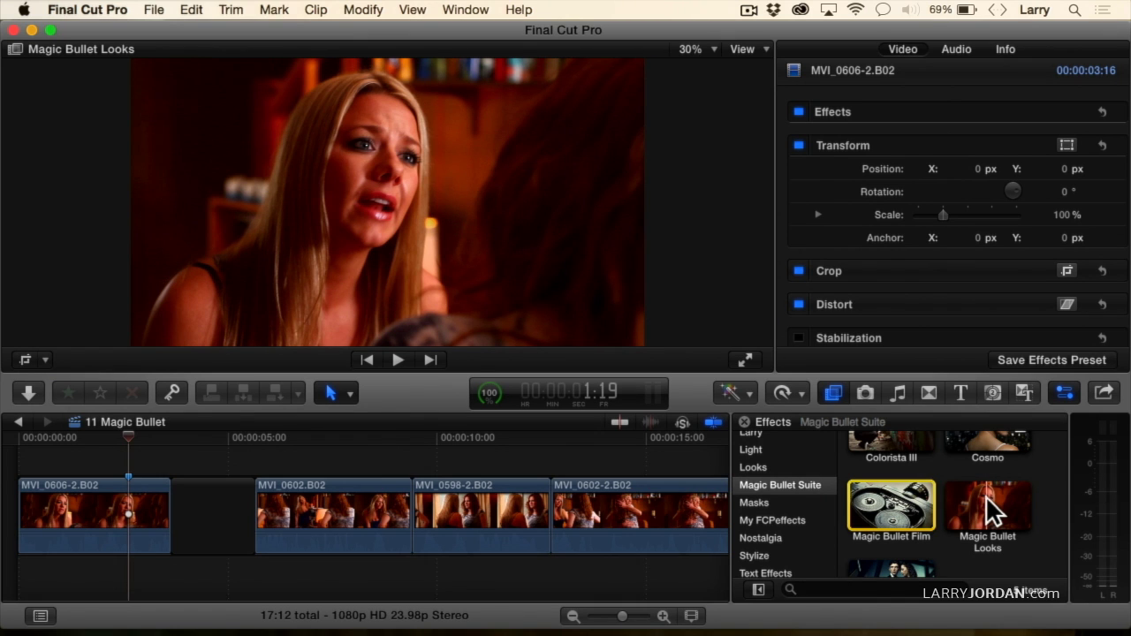
{"action": "scroll", "coordinate": [985, 495], "scroll_direction": "down", "scroll_amount": 3}
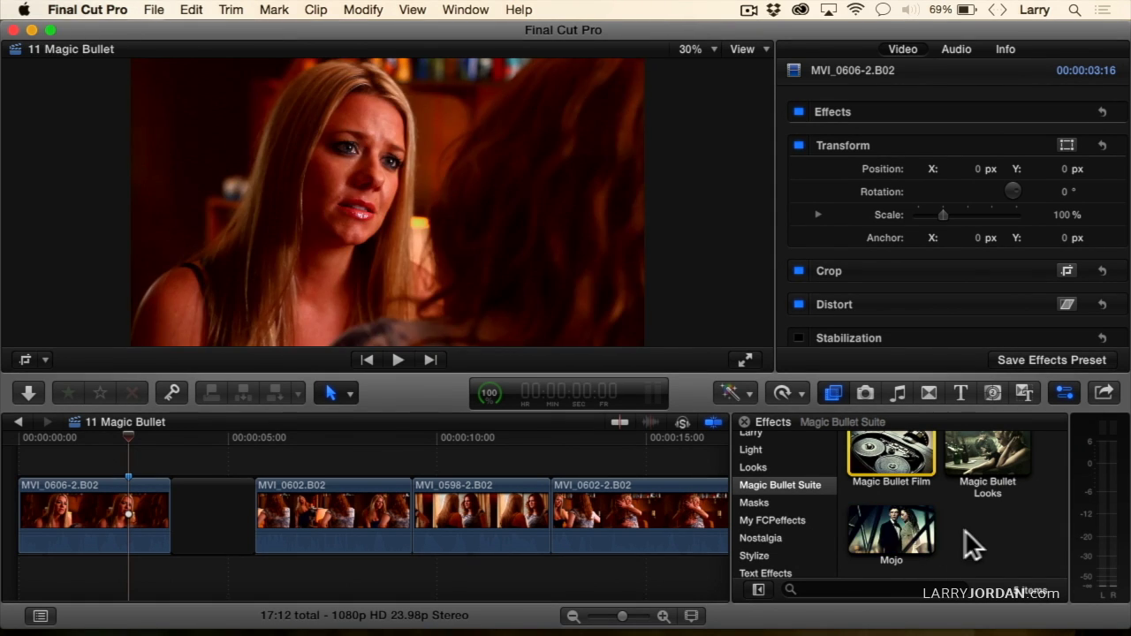
Apply Magic Bullet Looks to clip MVI_0606-2.B02 and open its Looks editor.
{"action": "left_click_drag", "start_coordinate": [1000, 465], "coordinate": [137, 517]}
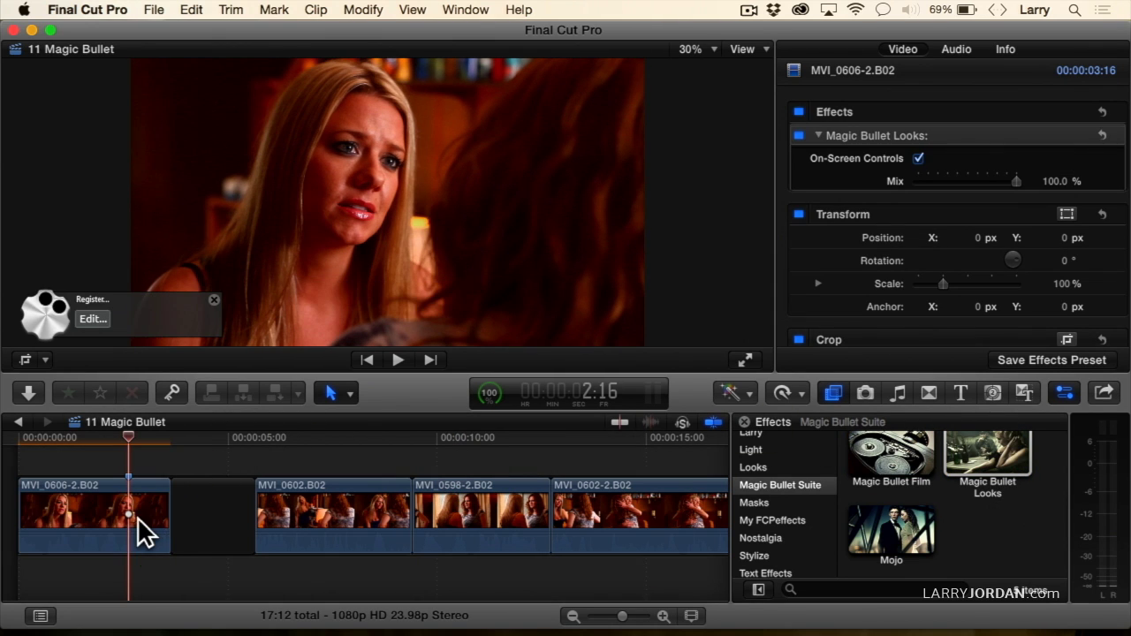
{"action": "left_click", "coordinate": [92, 319]}
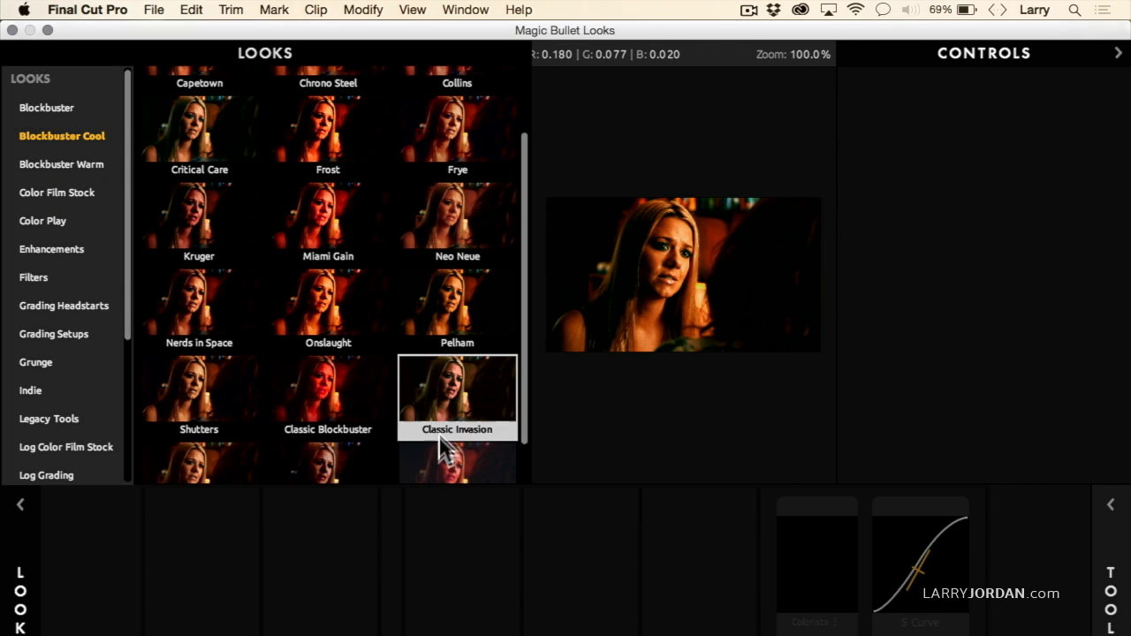
Try the Frye, Neo Neue, Pelham, Classic Invasion, Classic Zombies and Classic Neo looks.
{"action": "scroll", "coordinate": [441, 445], "scroll_direction": "down", "scroll_amount": 1}
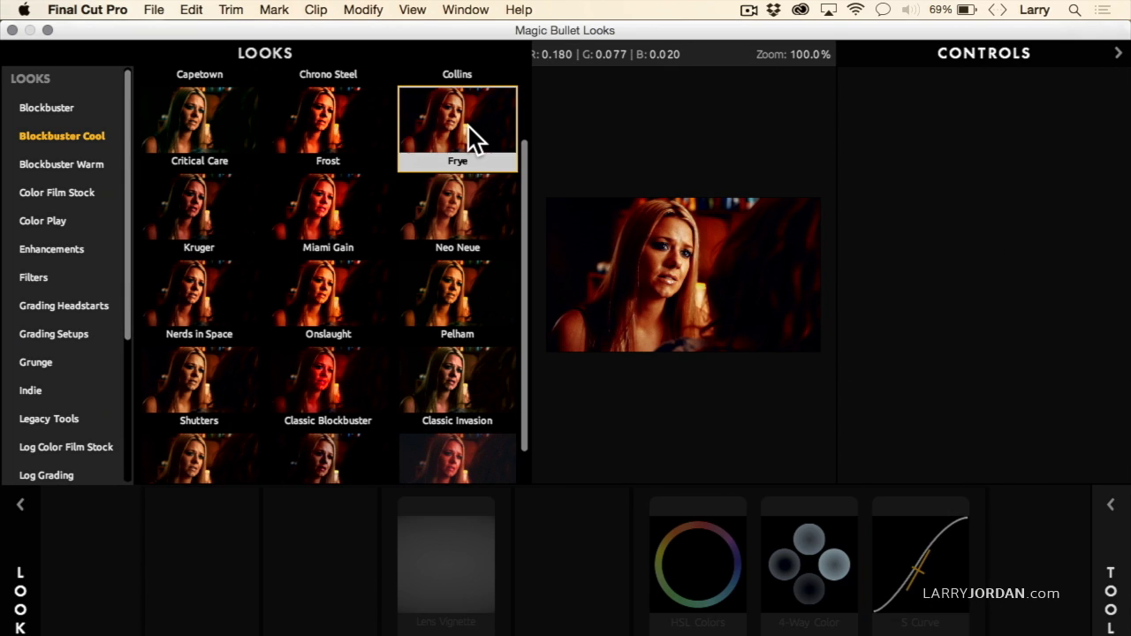
{"action": "left_click", "coordinate": [468, 126]}
{"action": "left_click", "coordinate": [438, 199]}
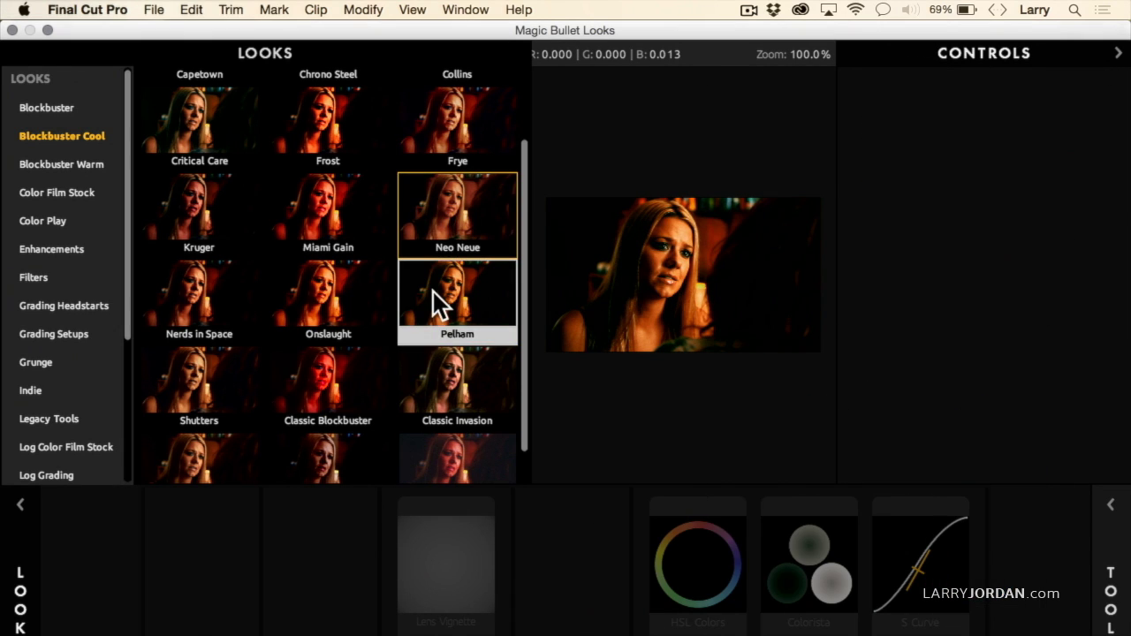
{"action": "left_click", "coordinate": [438, 320]}
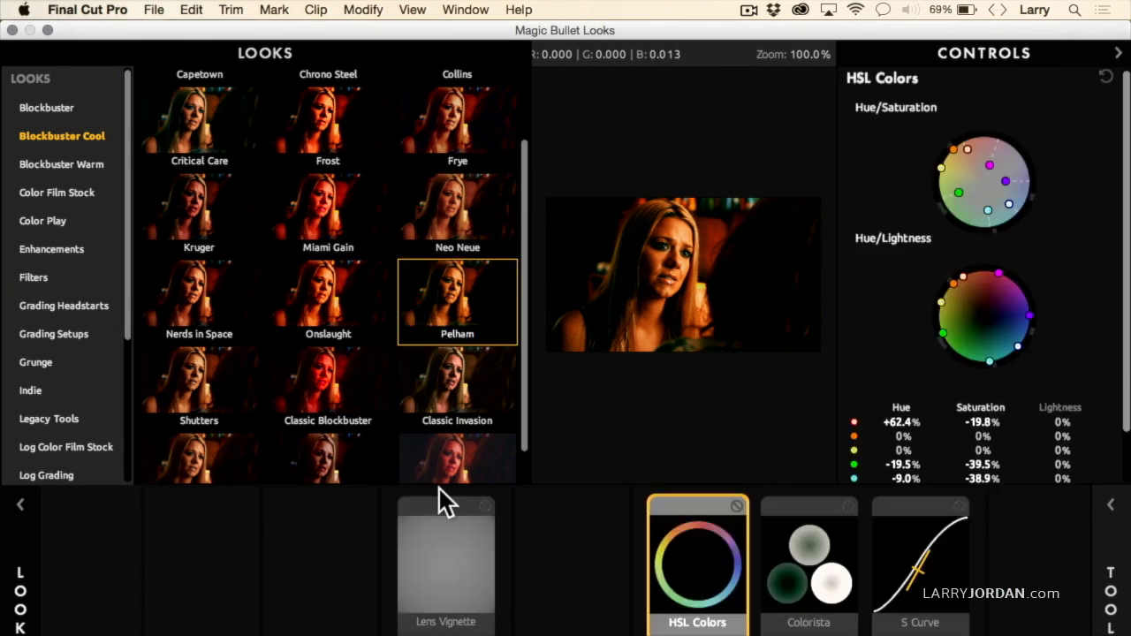
{"action": "left_click", "coordinate": [444, 400]}
{"action": "scroll", "coordinate": [444, 400], "scroll_direction": "down", "scroll_amount": 1}
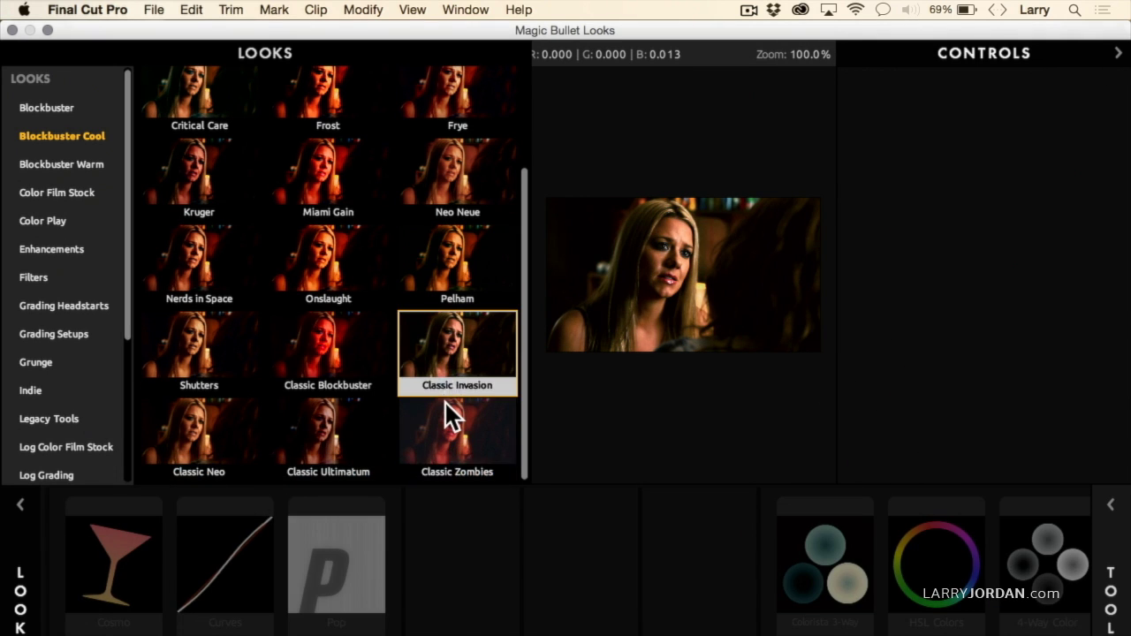
{"action": "left_click", "coordinate": [445, 403]}
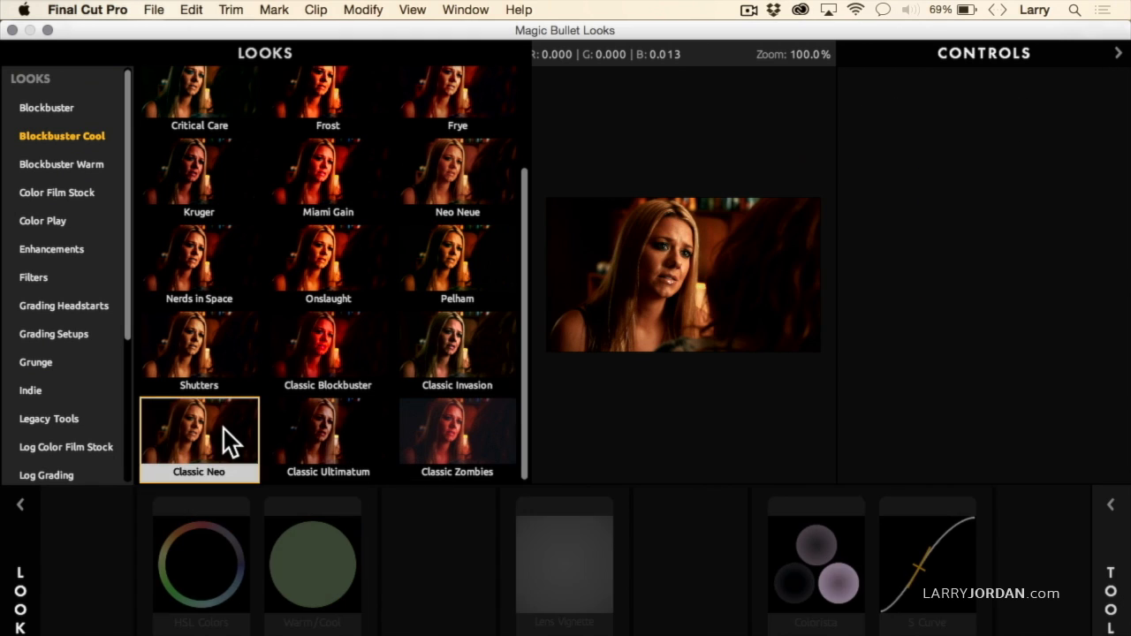
{"action": "left_click", "coordinate": [224, 429]}
Switch to the Blockbuster category and apply the Bunker look.
{"action": "left_click", "coordinate": [70, 138]}
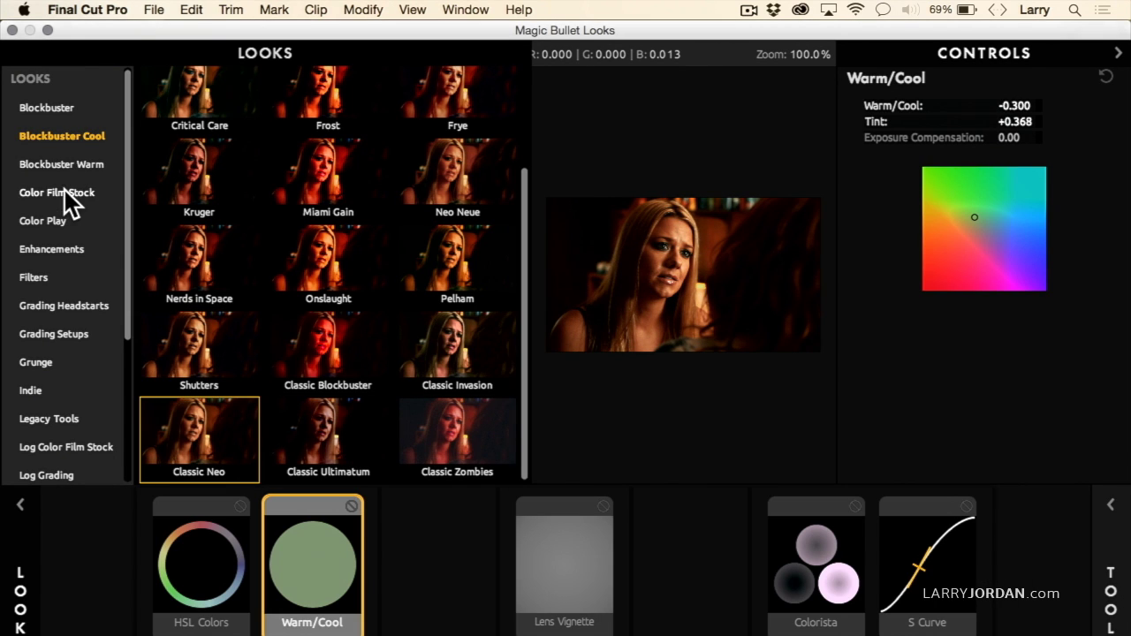
{"action": "left_click", "coordinate": [56, 106]}
{"action": "left_click", "coordinate": [327, 124]}
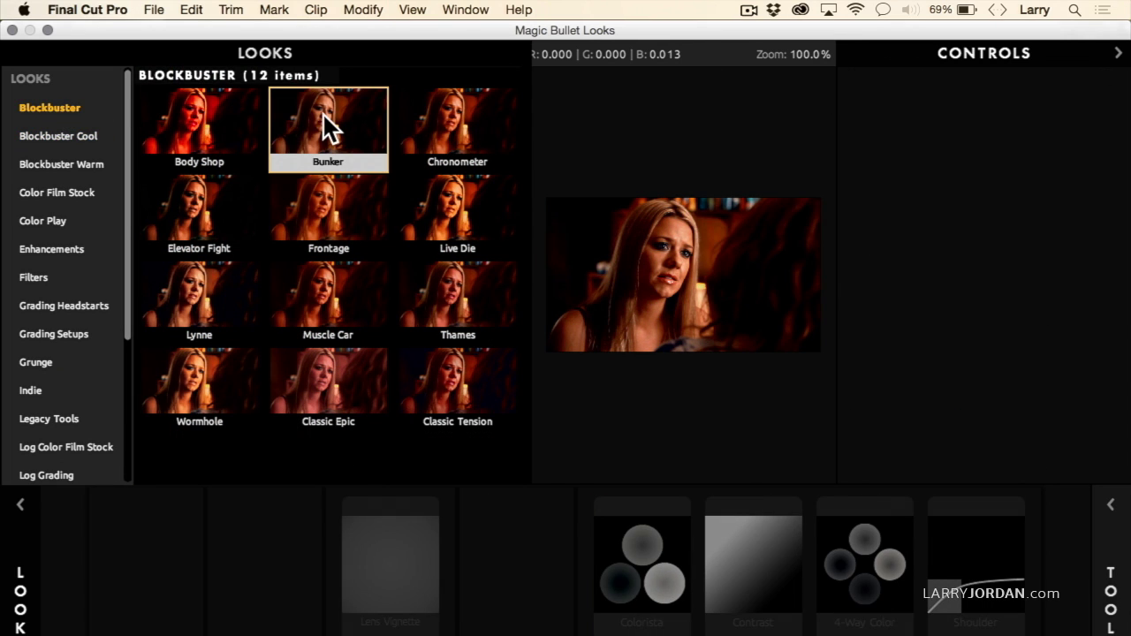
Try Classic Epic, settle on the Lynne look, then list the Grunge category's looks.
{"action": "left_click", "coordinate": [331, 393]}
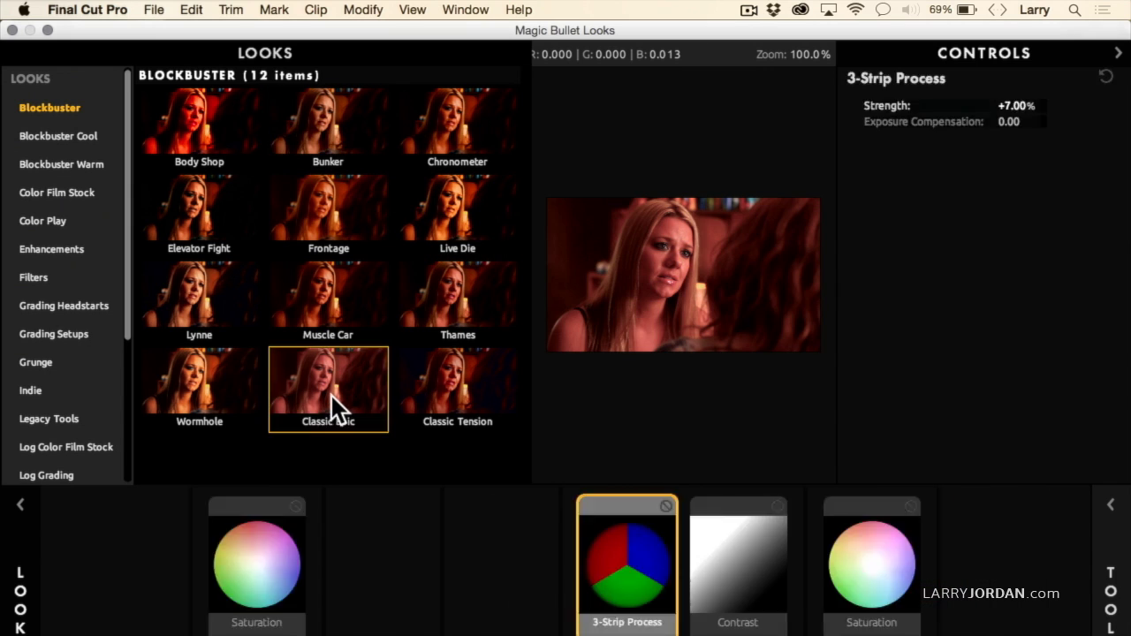
{"action": "left_click", "coordinate": [182, 306]}
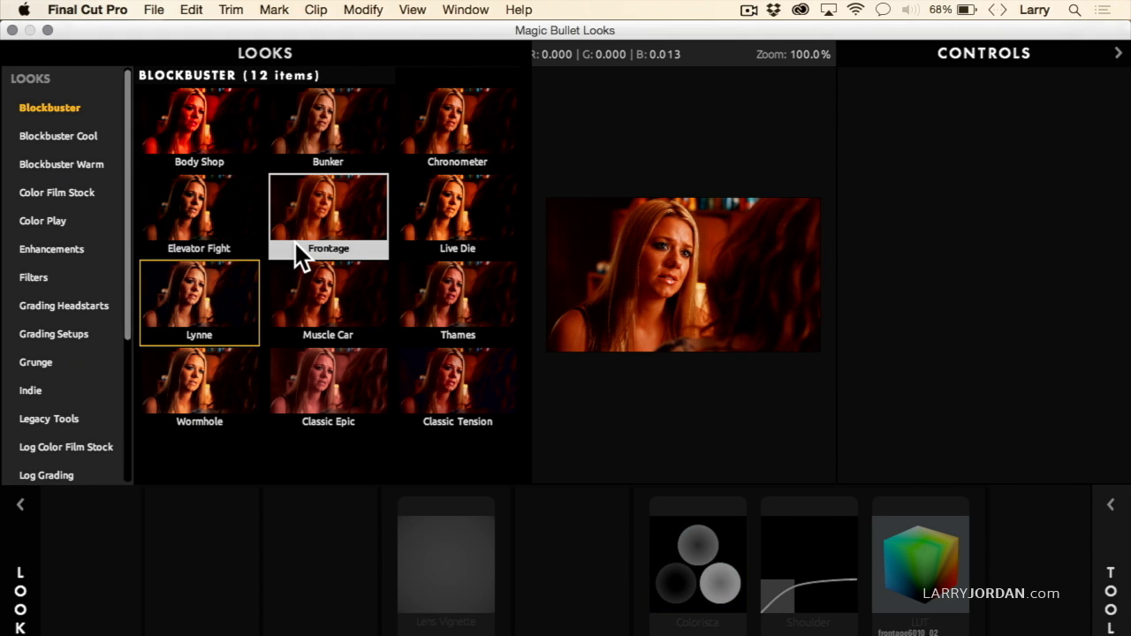
{"action": "left_click", "coordinate": [50, 364]}
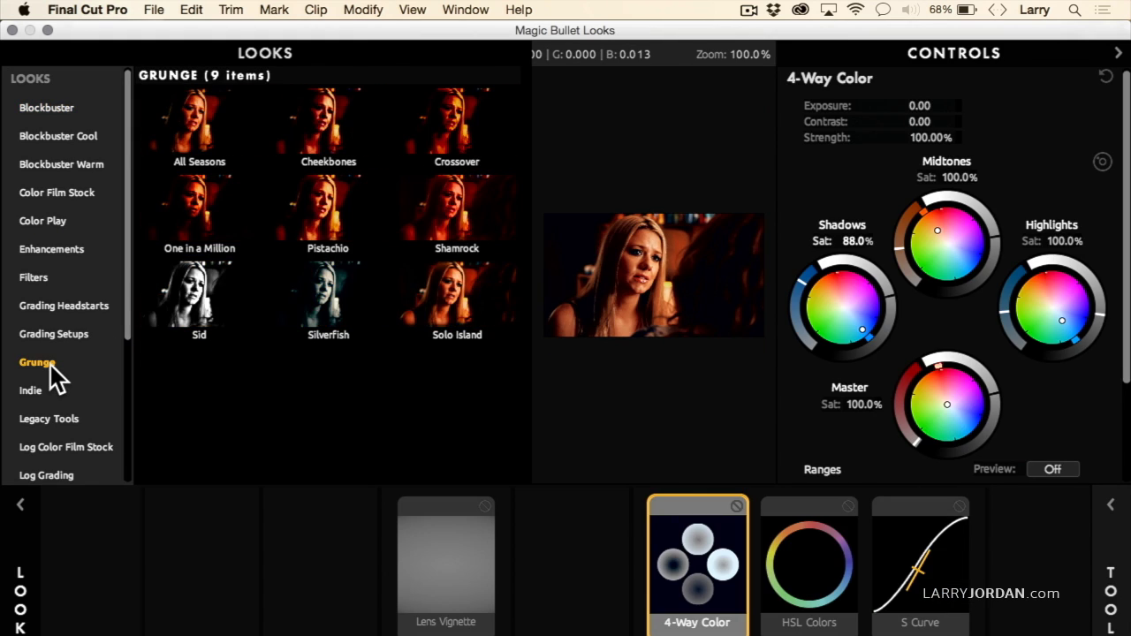
Try the Sid, Solo Island, Crossover and Cheekbones looks on the clip.
{"action": "left_click", "coordinate": [184, 300]}
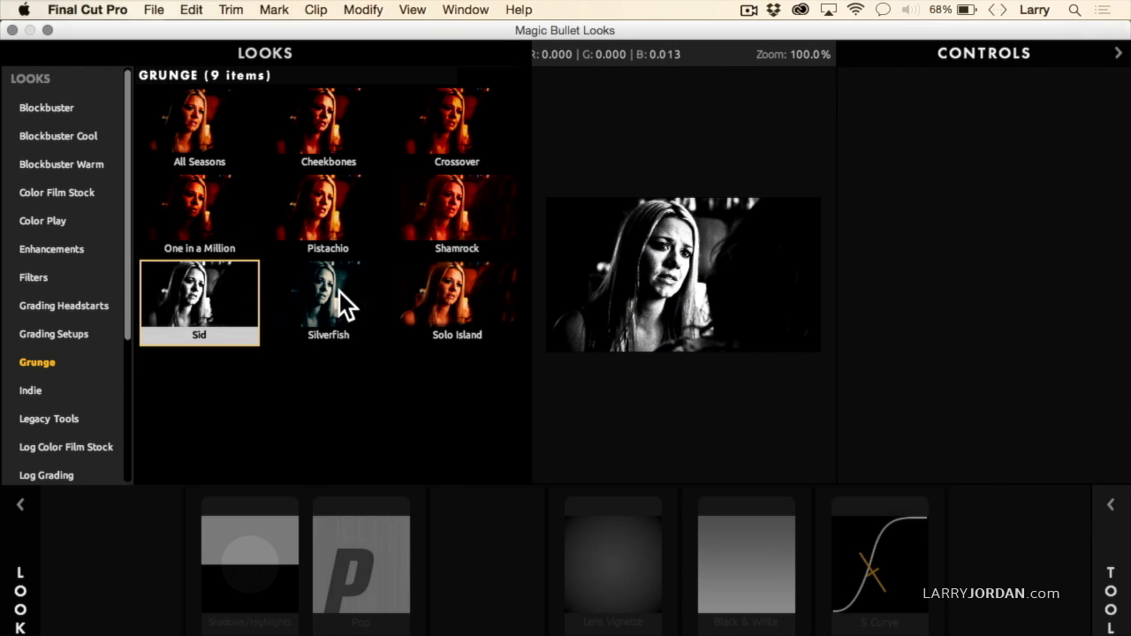
{"action": "left_click", "coordinate": [463, 285]}
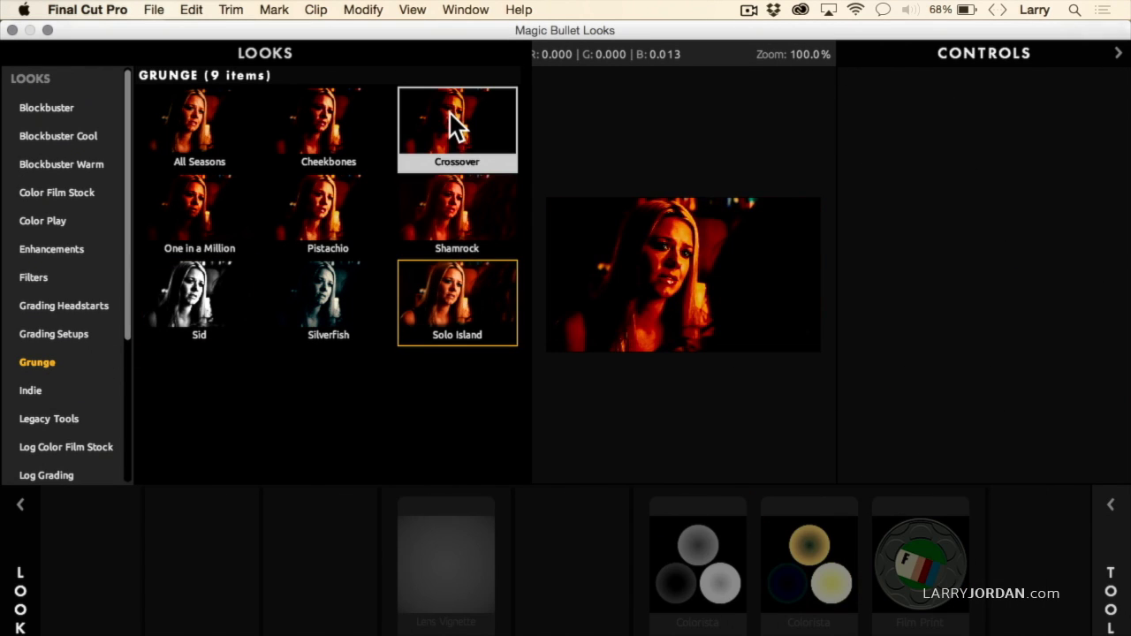
{"action": "left_click", "coordinate": [453, 126]}
{"action": "left_click", "coordinate": [317, 105]}
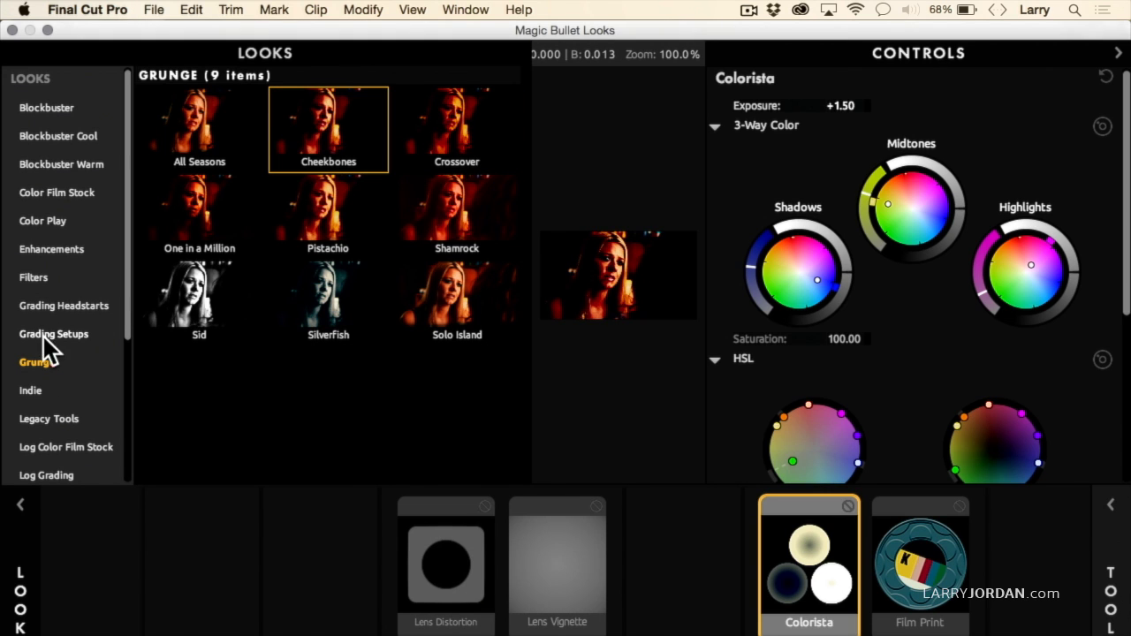
In the Indie category, try Hundred Days, Cobweb and Rose, Song and Castle, ending on Powderkeg.
{"action": "left_click", "coordinate": [38, 396]}
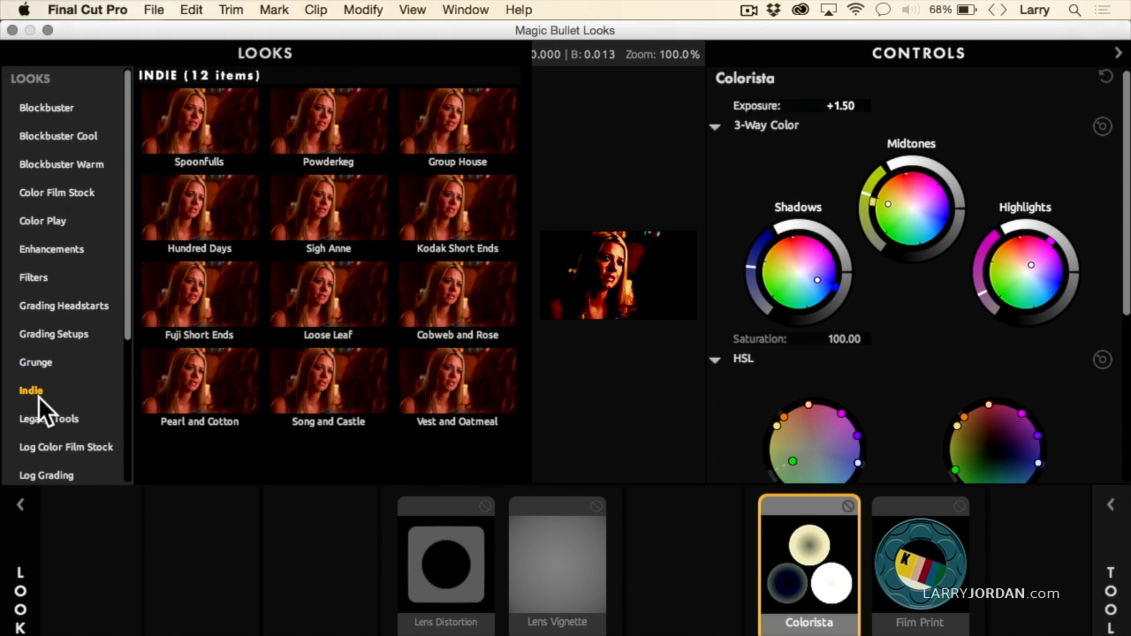
{"action": "left_click", "coordinate": [188, 224]}
{"action": "left_click", "coordinate": [444, 313]}
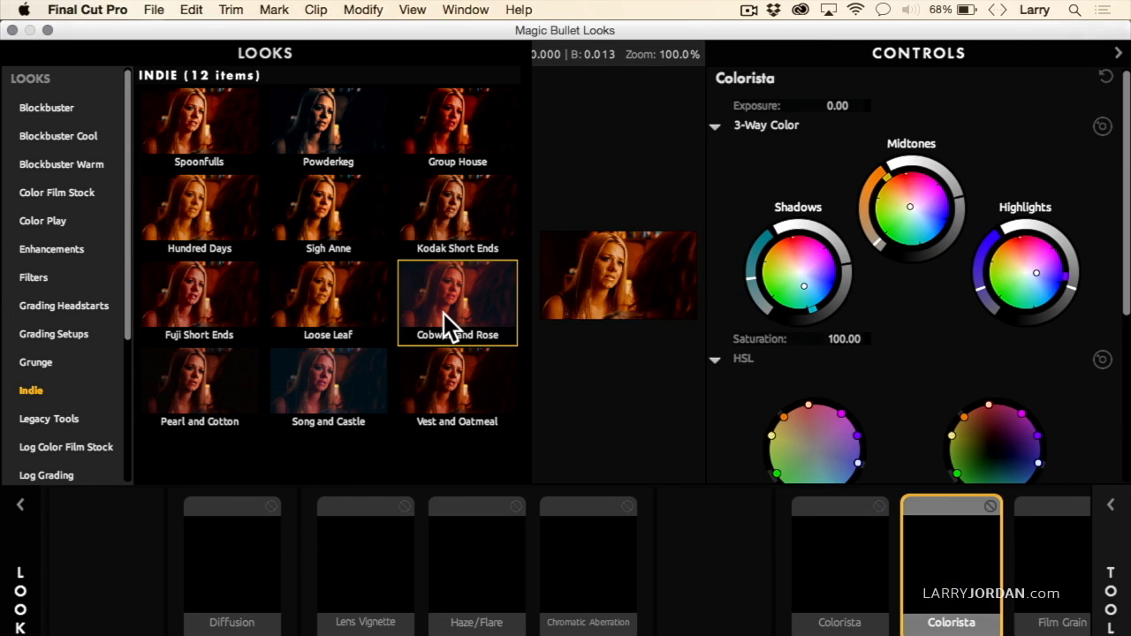
{"action": "left_click", "coordinate": [333, 381]}
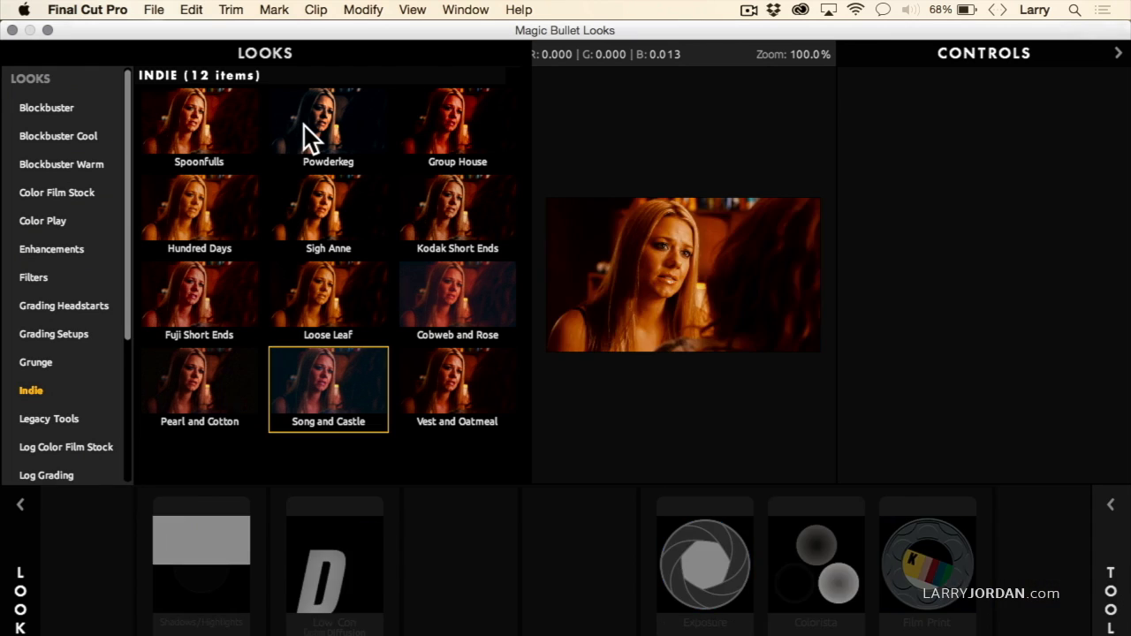
{"action": "left_click", "coordinate": [304, 126]}
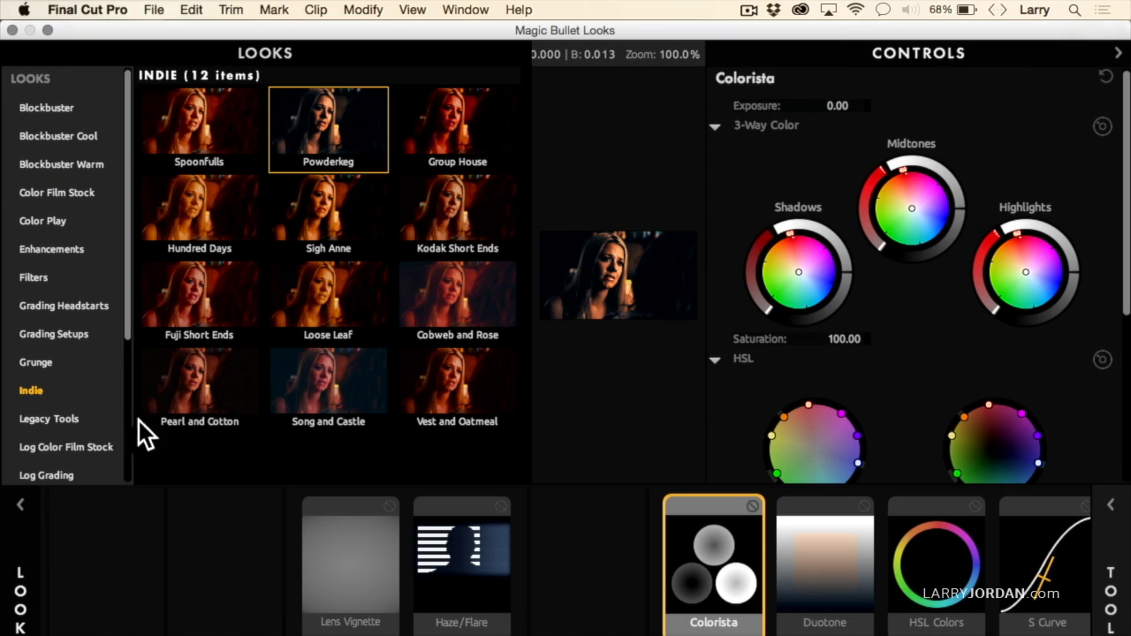
{"action": "left_click", "coordinate": [68, 136]}
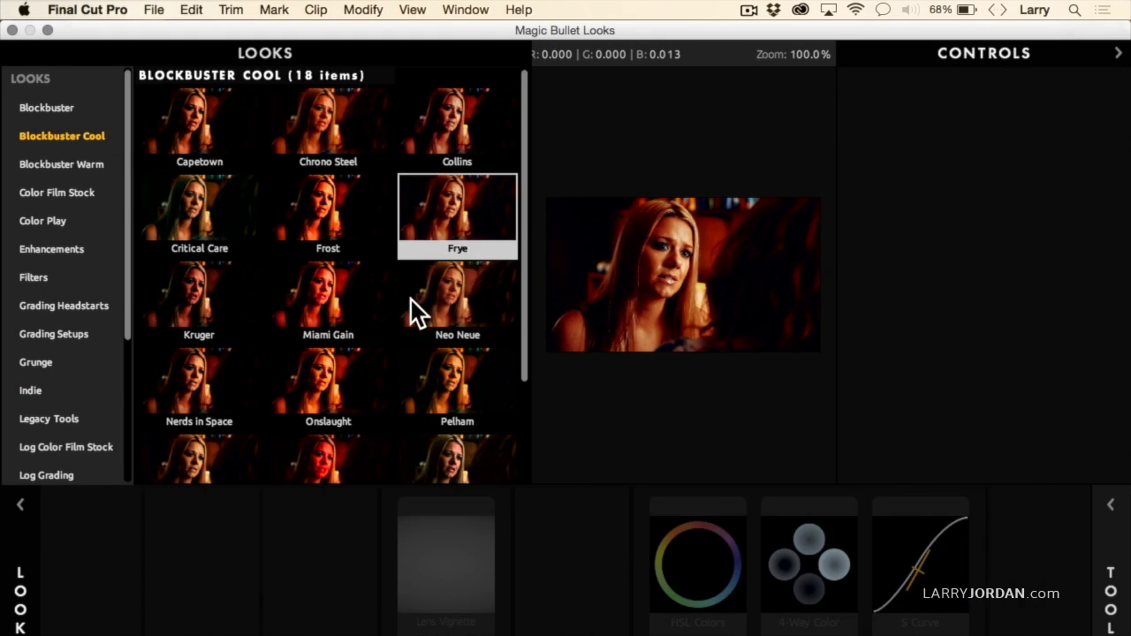
Apply the Neo Neue look, collapse the looks browser, and browse the Tools library before closing it.
{"action": "left_click", "coordinate": [435, 312]}
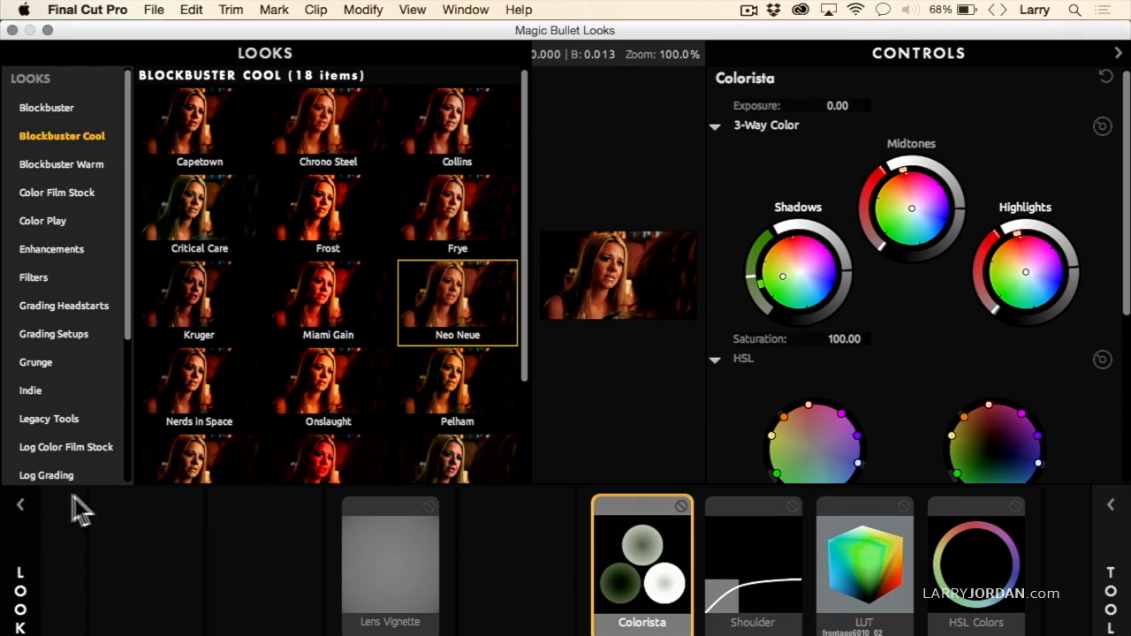
{"action": "left_click", "coordinate": [21, 507]}
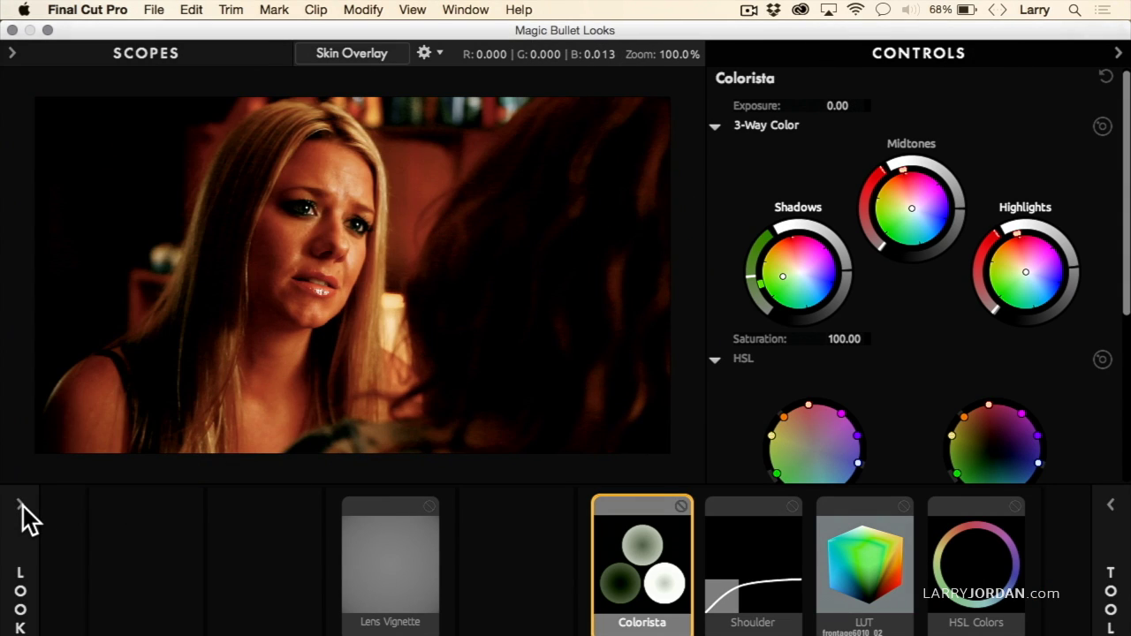
{"action": "left_click", "coordinate": [1111, 505]}
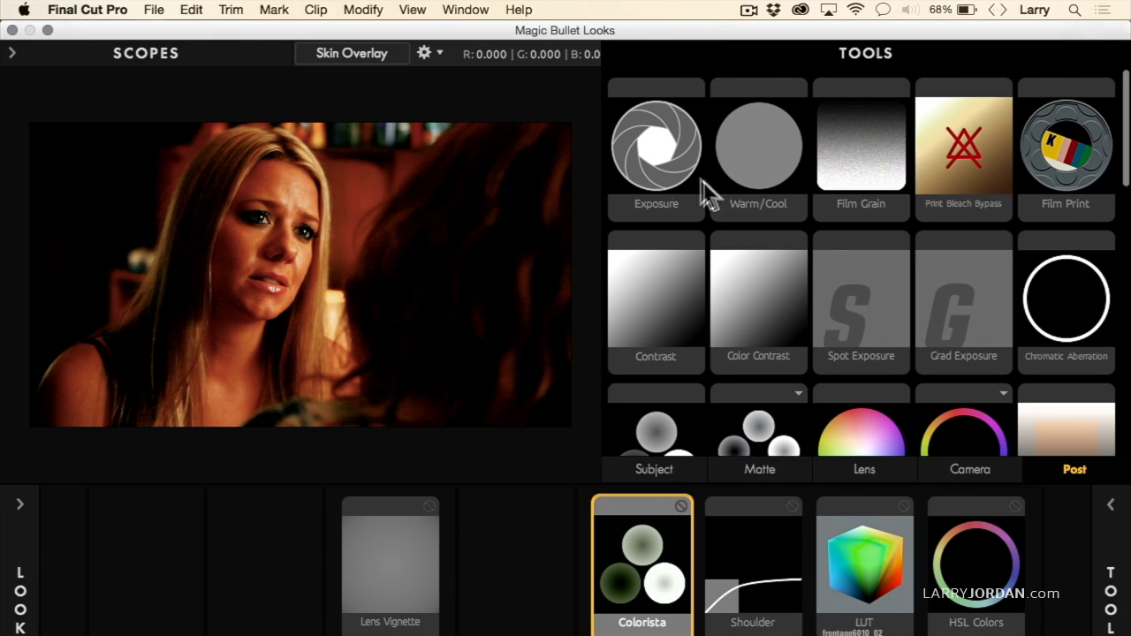
{"action": "scroll", "coordinate": [886, 287], "scroll_direction": "down", "scroll_amount": 3}
{"action": "scroll", "coordinate": [886, 286], "scroll_direction": "down", "scroll_amount": 4}
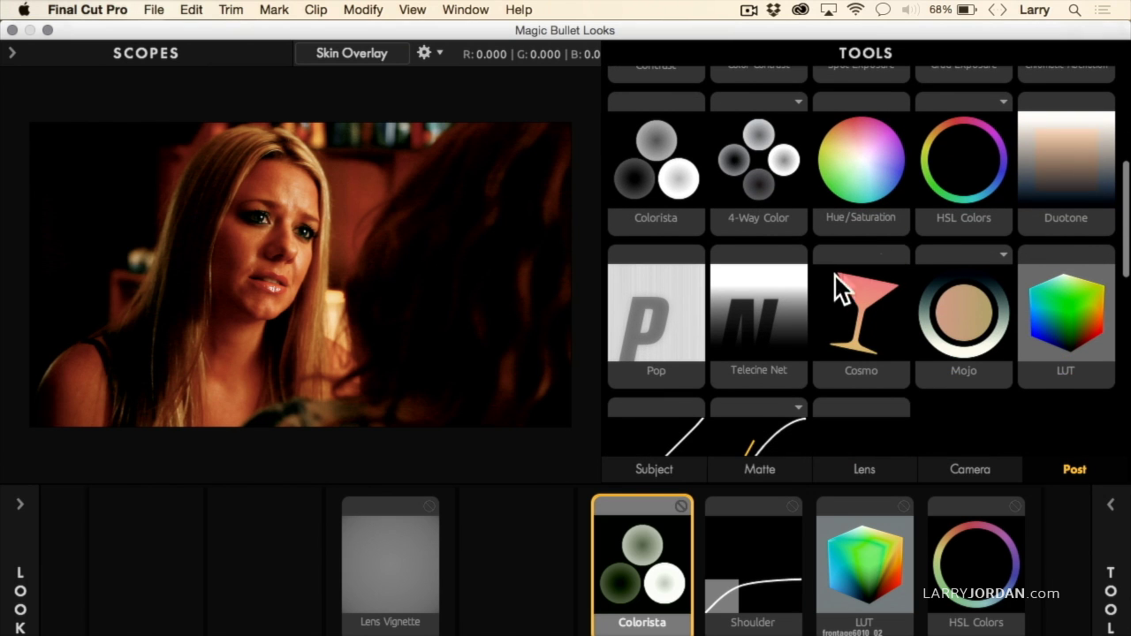
{"action": "scroll", "coordinate": [906, 248], "scroll_direction": "down", "scroll_amount": 3}
{"action": "scroll", "coordinate": [905, 247], "scroll_direction": "up", "scroll_amount": 2}
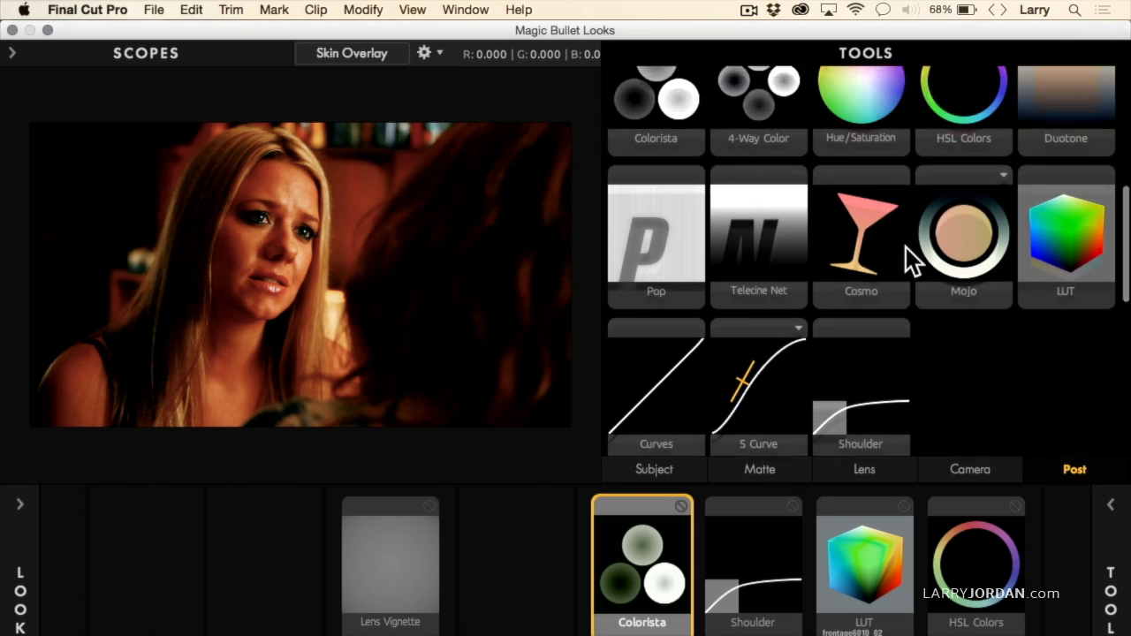
{"action": "left_click", "coordinate": [628, 530]}
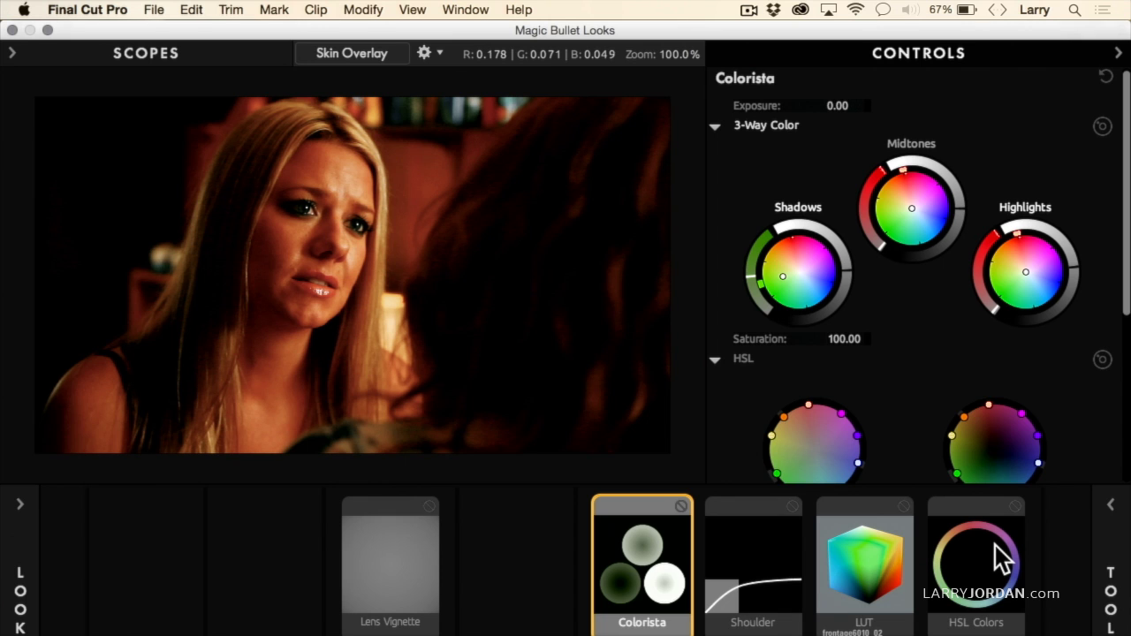
{"action": "left_click", "coordinate": [1109, 504]}
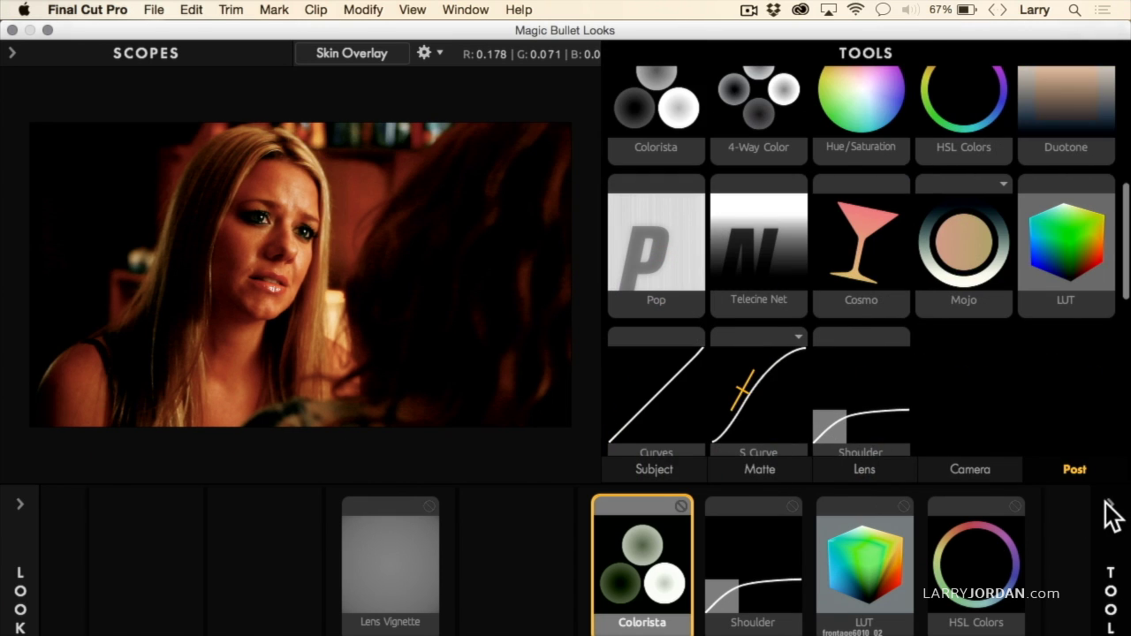
{"action": "left_click", "coordinate": [1110, 505]}
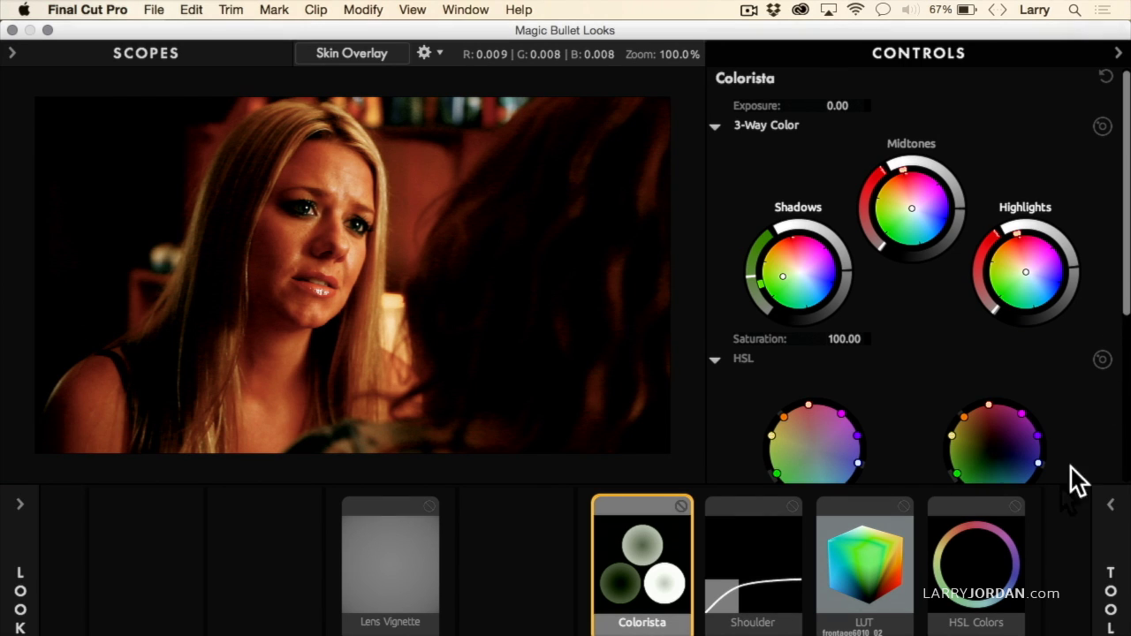
Turn off the Magic Bullet on-screen overlay and select clip MVI_0602.B02 in the timeline.
{"action": "mouse_move", "coordinate": [1056, 631]}
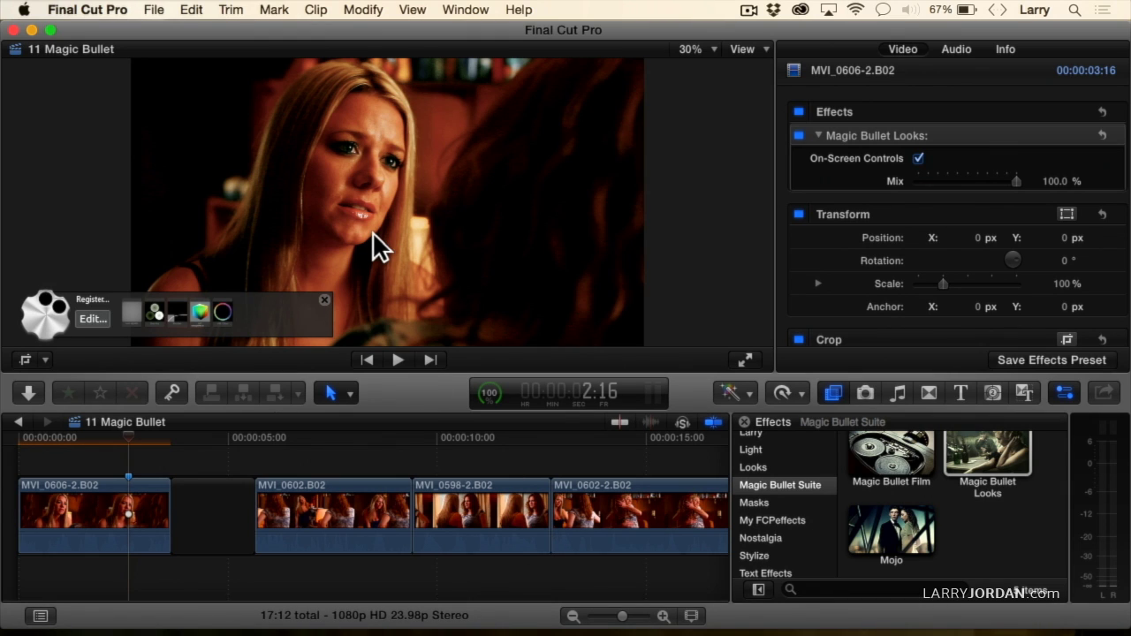
{"action": "left_click", "coordinate": [325, 298]}
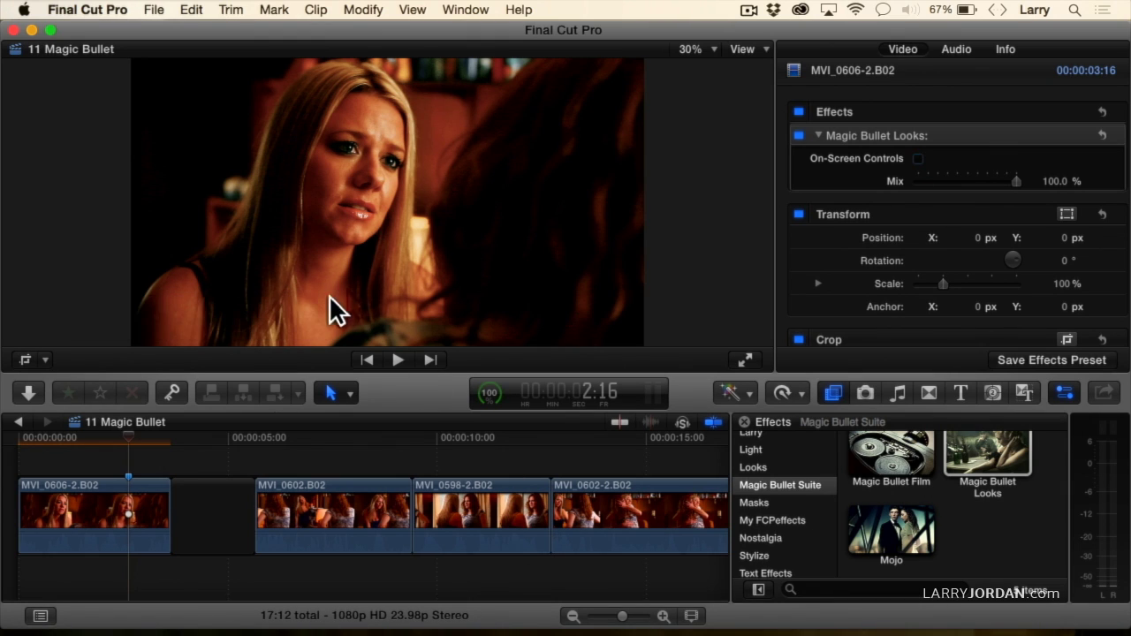
{"action": "left_click", "coordinate": [330, 437]}
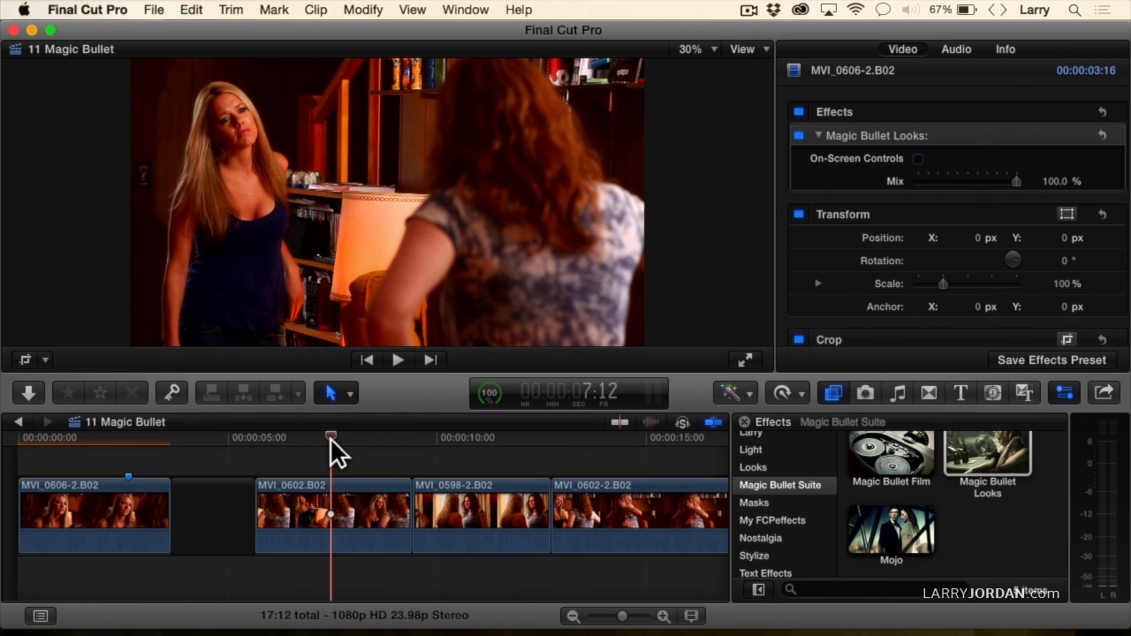
{"action": "key", "text": "super+minus"}
{"action": "left_click_drag", "start_coordinate": [279, 434], "coordinate": [303, 407]}
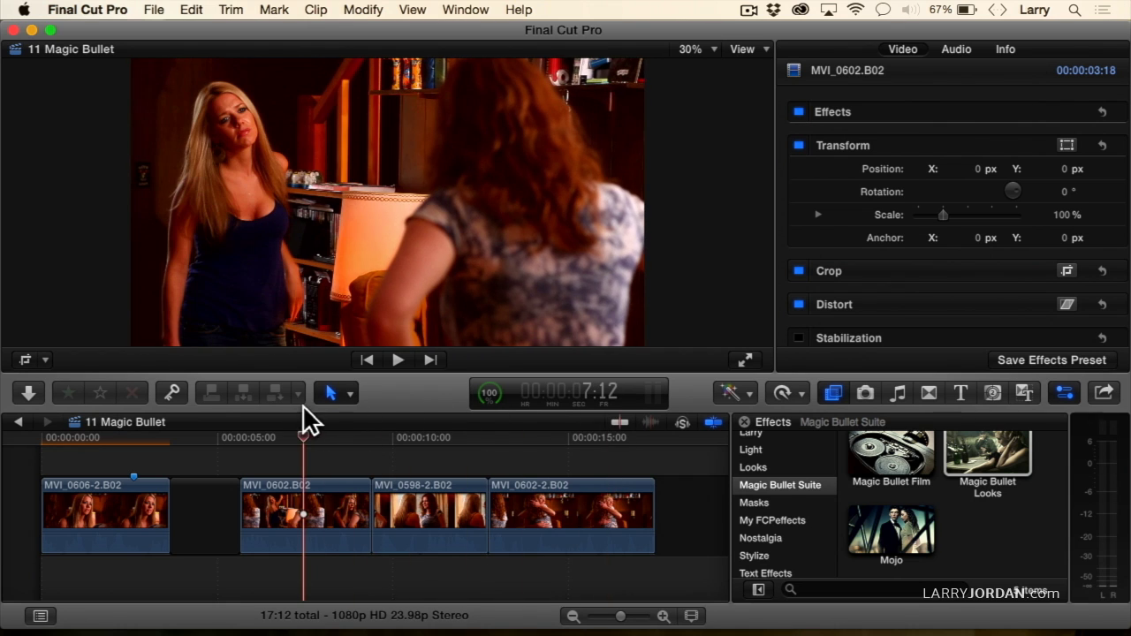
{"action": "left_click", "coordinate": [292, 518]}
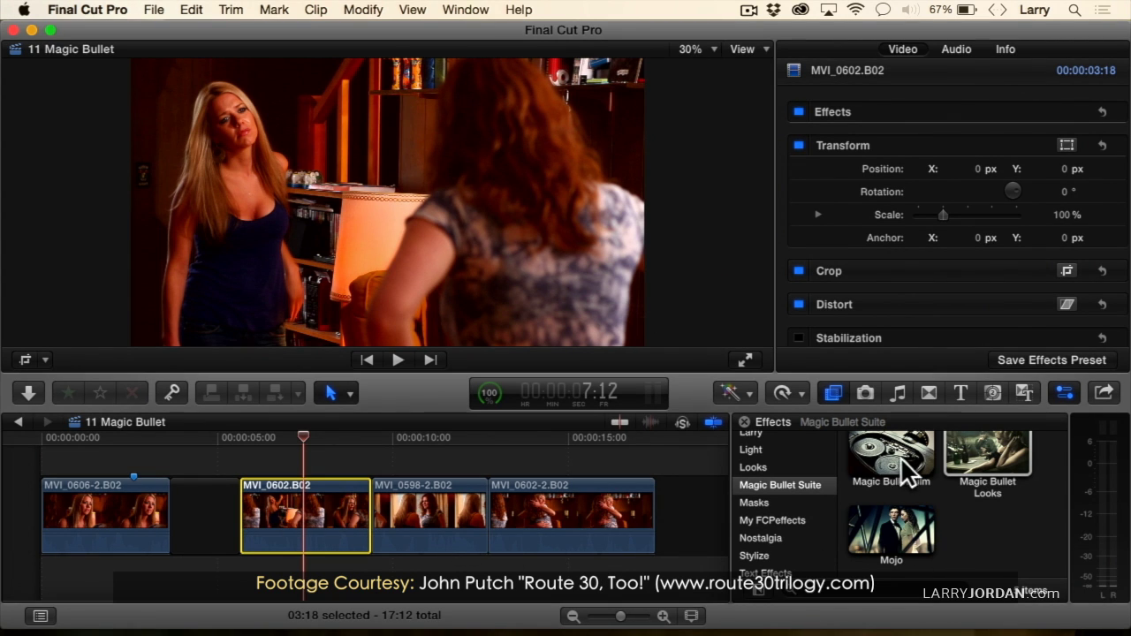
Apply Magic Bullet Film and try Kodak 5207, Fujifilm 8546 and Prolochrome P4300 negative stocks.
{"action": "left_click_drag", "start_coordinate": [908, 466], "coordinate": [299, 510]}
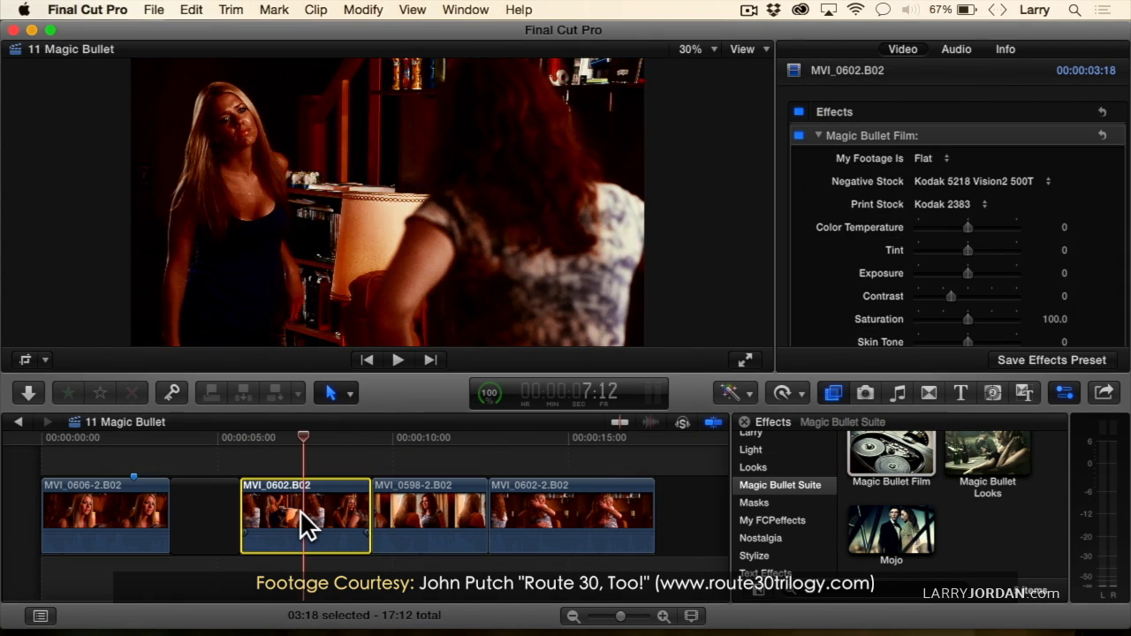
{"action": "left_click", "coordinate": [967, 185]}
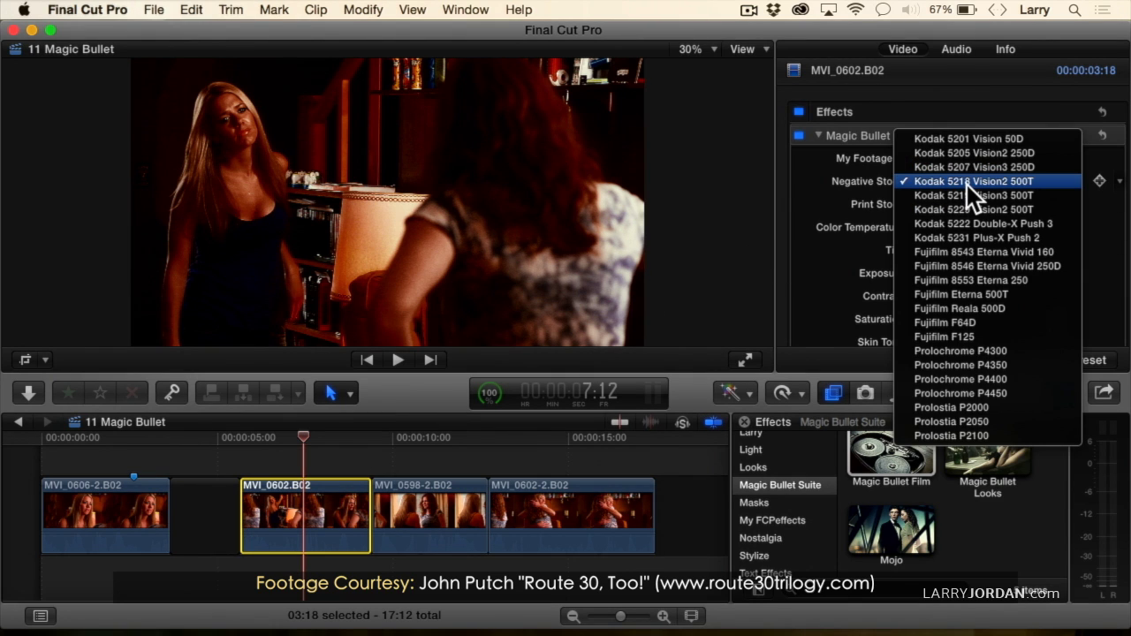
{"action": "left_click", "coordinate": [964, 171]}
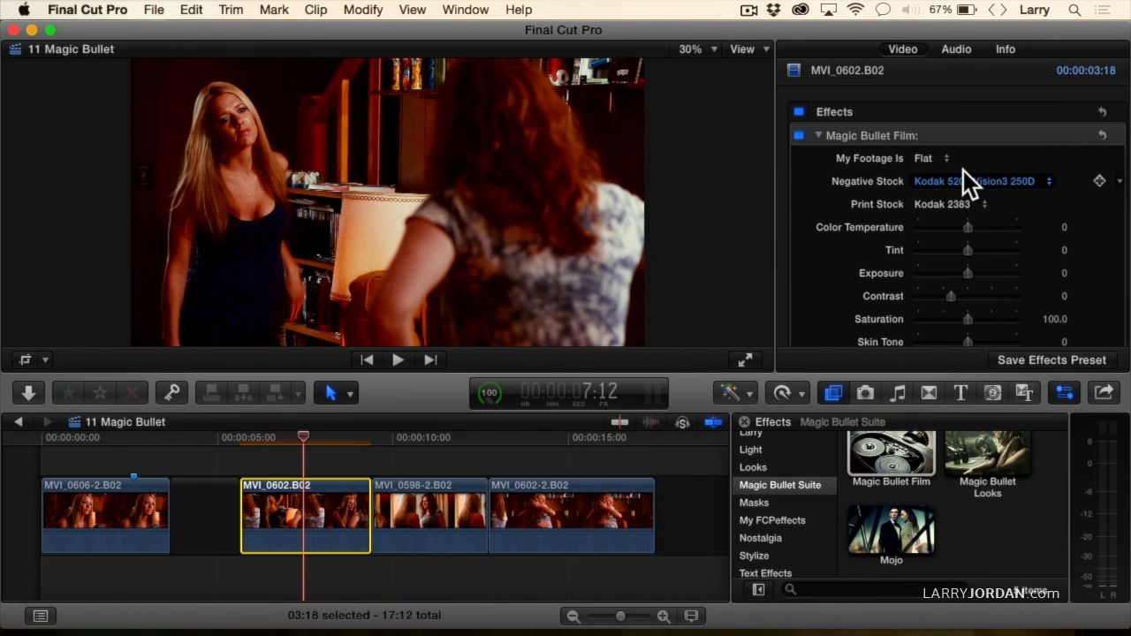
{"action": "left_click", "coordinate": [963, 179]}
{"action": "left_click", "coordinate": [957, 275]}
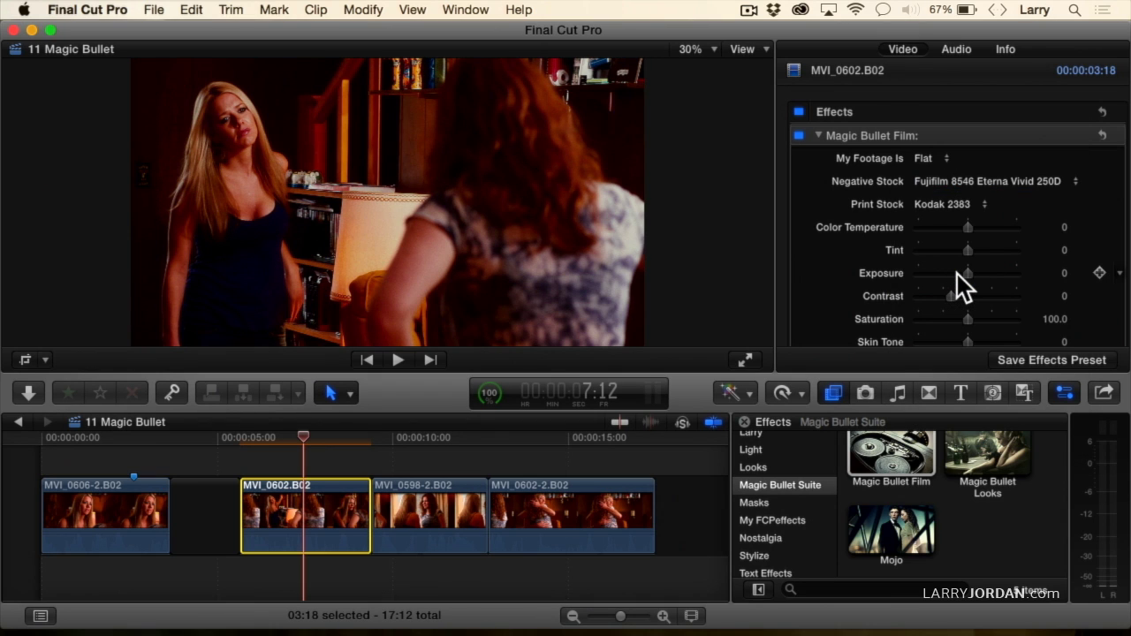
{"action": "left_click", "coordinate": [963, 181]}
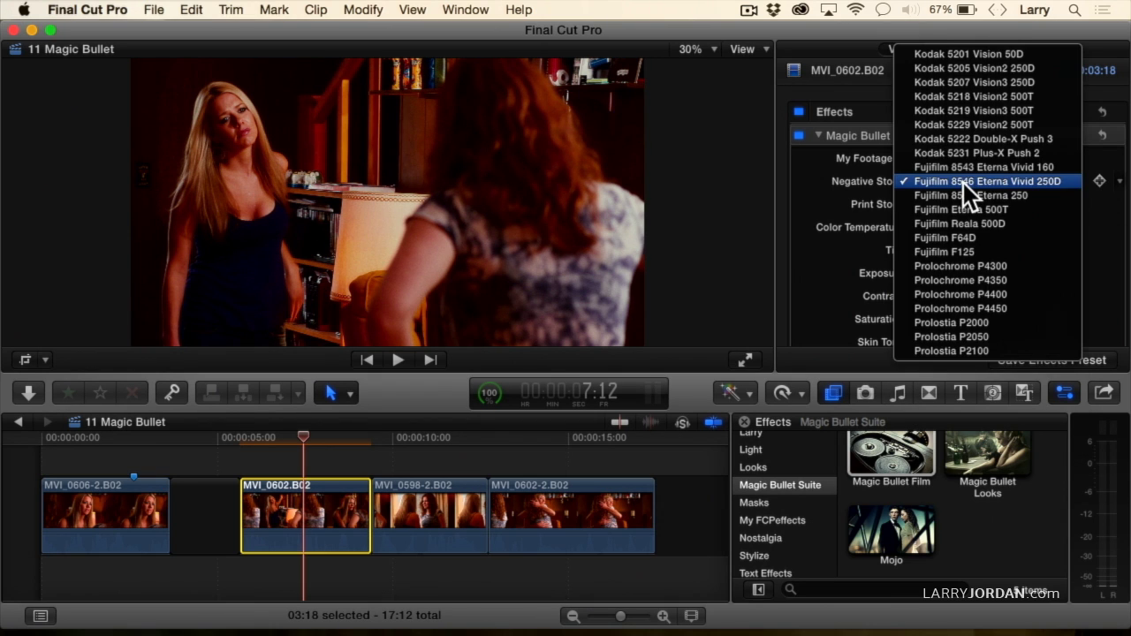
{"action": "left_click", "coordinate": [957, 268]}
Lower exposure to -2.0, keep Kodak 2383 print stock, and choose Kodak 5219 Vision3 500T negative.
{"action": "left_click", "coordinate": [958, 271]}
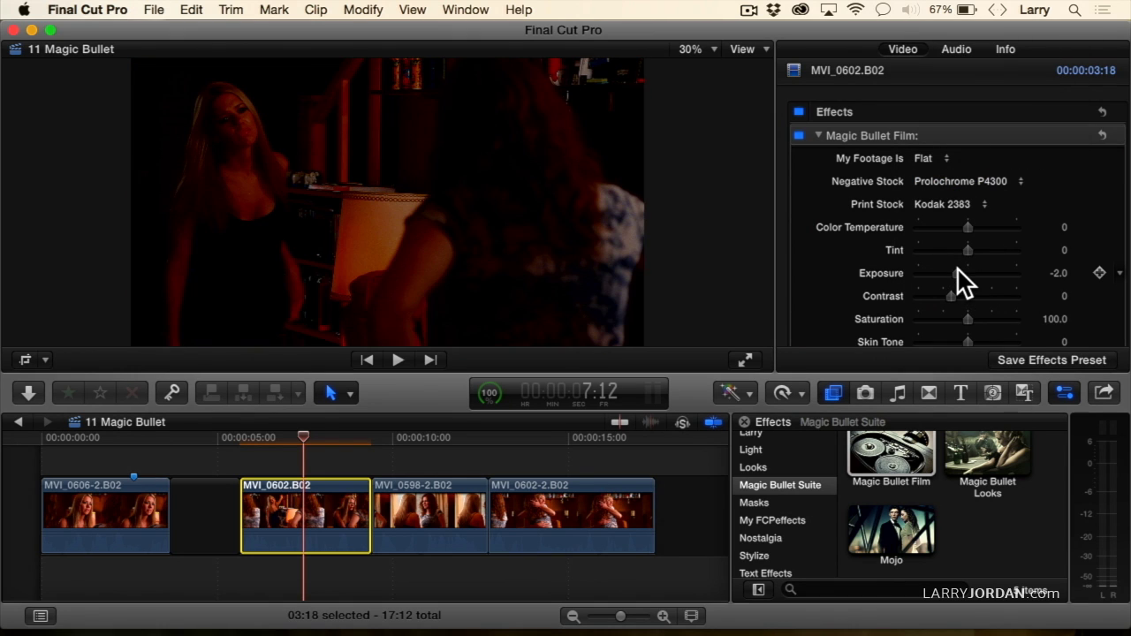
{"action": "left_click", "coordinate": [958, 212]}
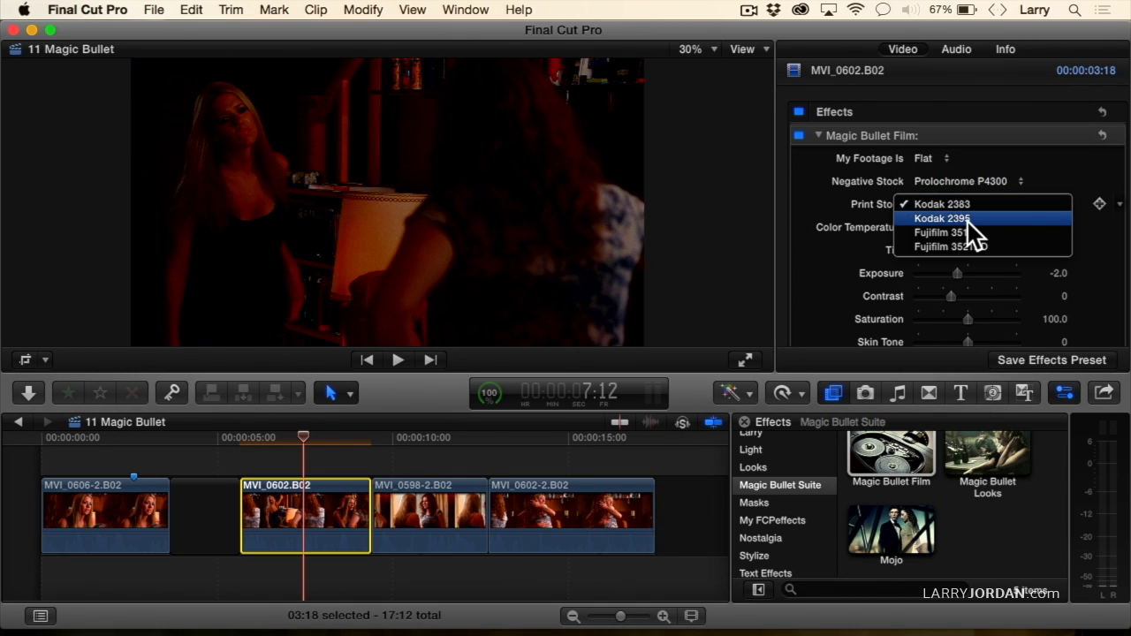
{"action": "left_click", "coordinate": [967, 221]}
{"action": "left_click", "coordinate": [968, 221]}
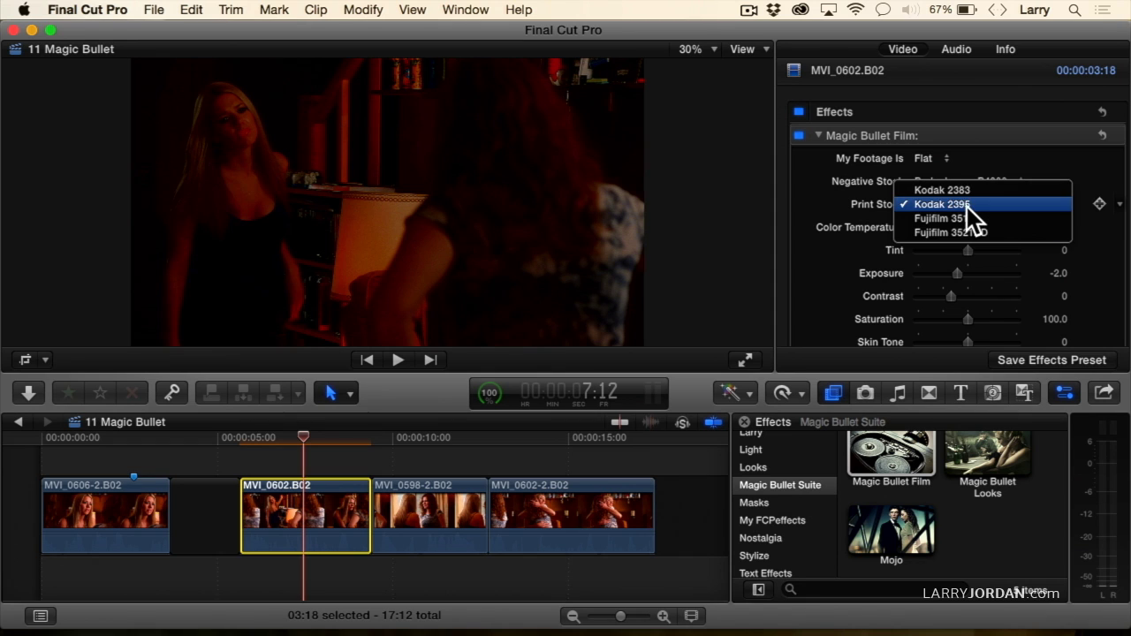
{"action": "left_click", "coordinate": [966, 183]}
{"action": "left_click", "coordinate": [967, 183]}
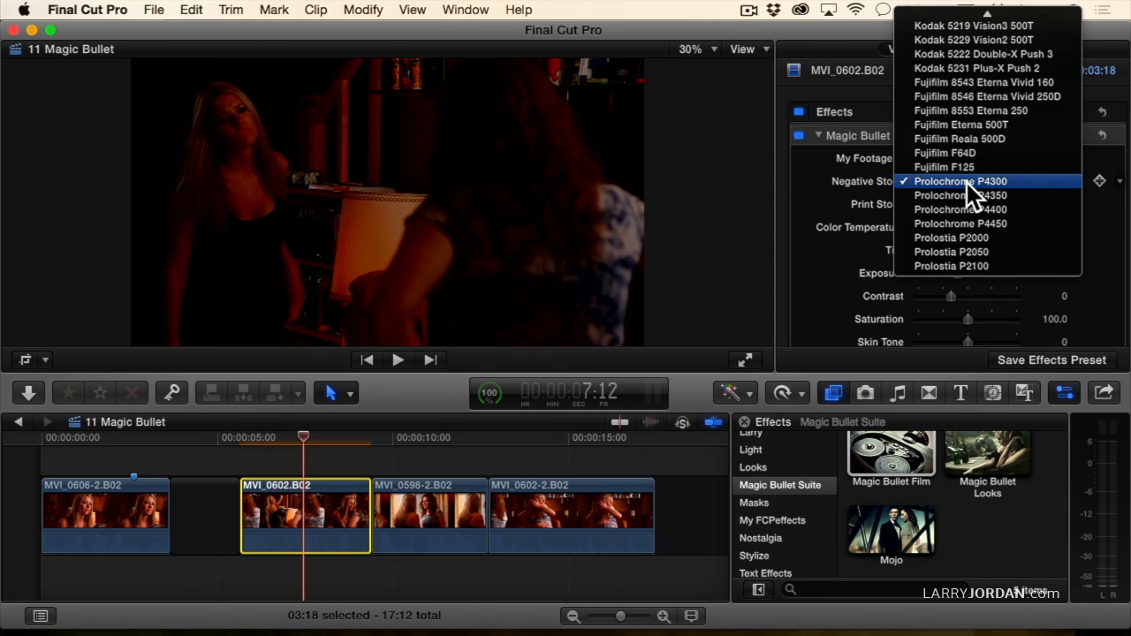
{"action": "left_click", "coordinate": [1017, 25]}
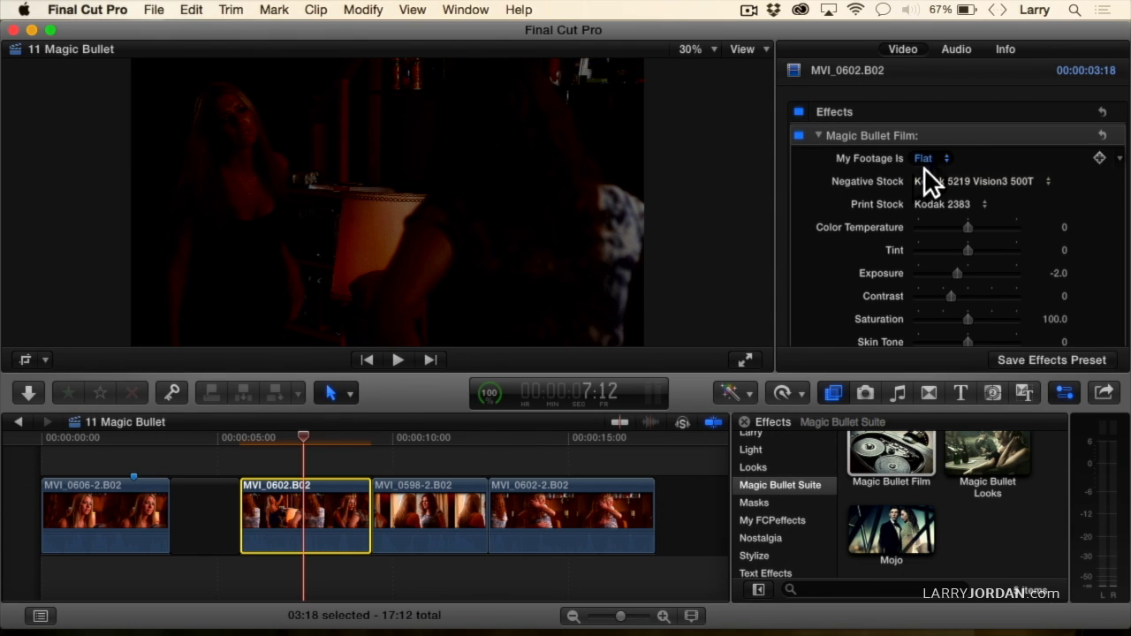
Remove the Magic Bullet Film effect from the clip and jump to frame 11:13.
{"action": "left_click", "coordinate": [624, 295]}
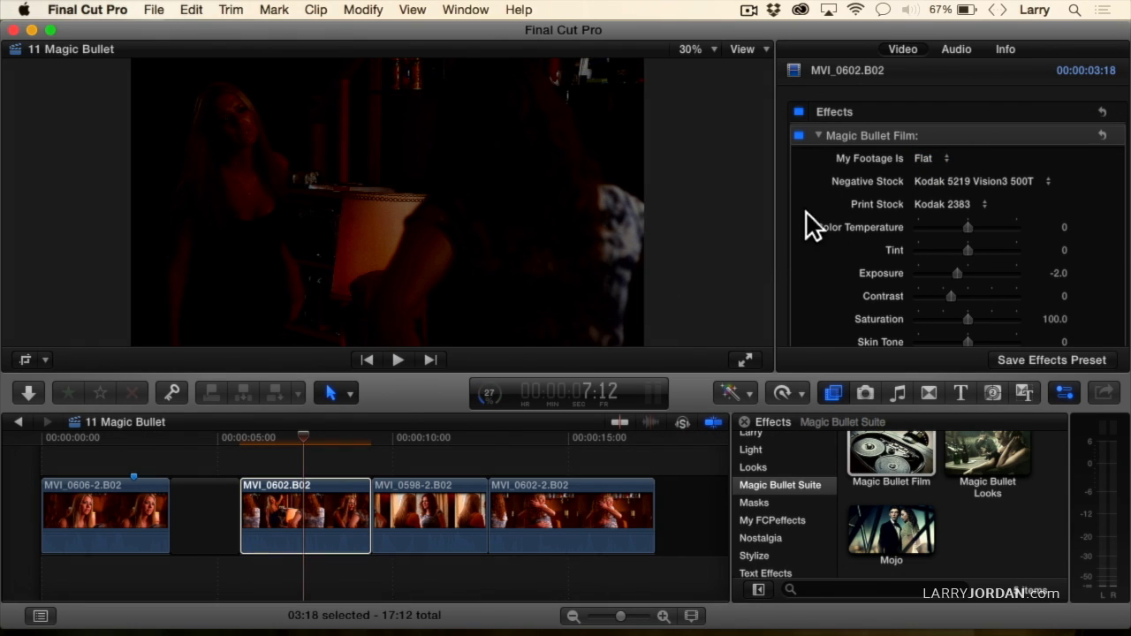
{"action": "left_click", "coordinate": [816, 130]}
{"action": "left_click", "coordinate": [818, 136]}
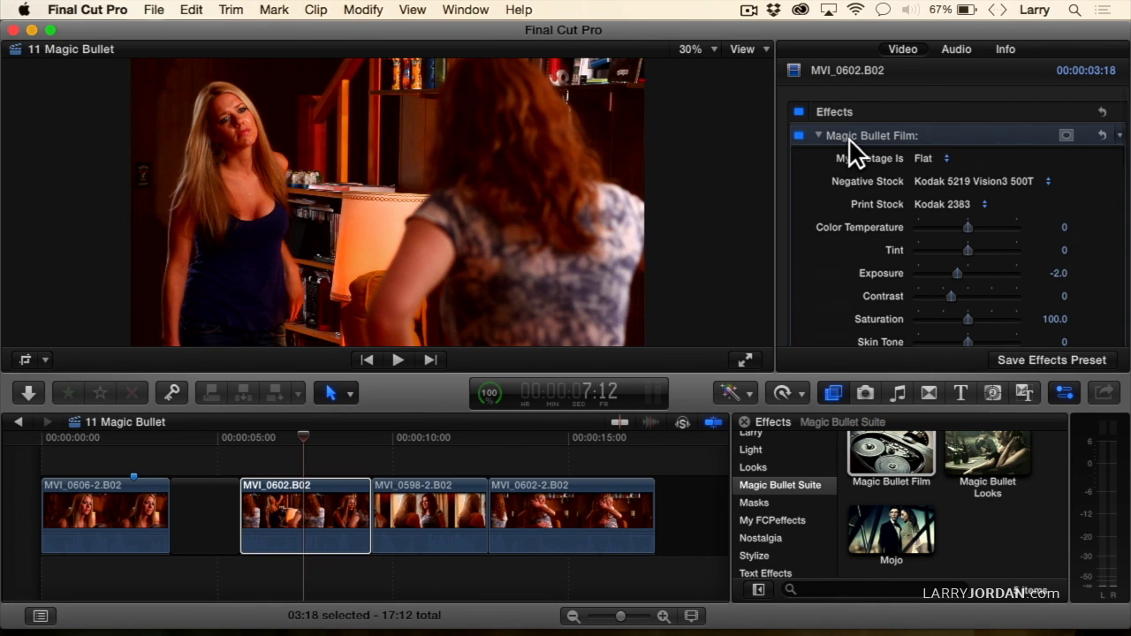
{"action": "key", "text": "Delete"}
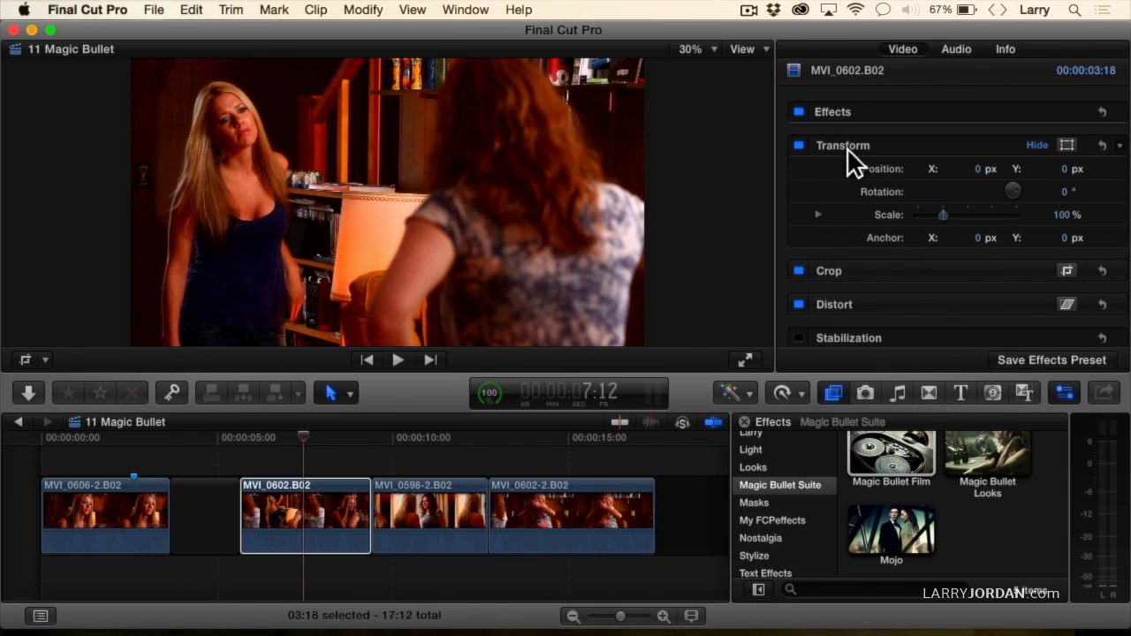
{"action": "left_click", "coordinate": [444, 443]}
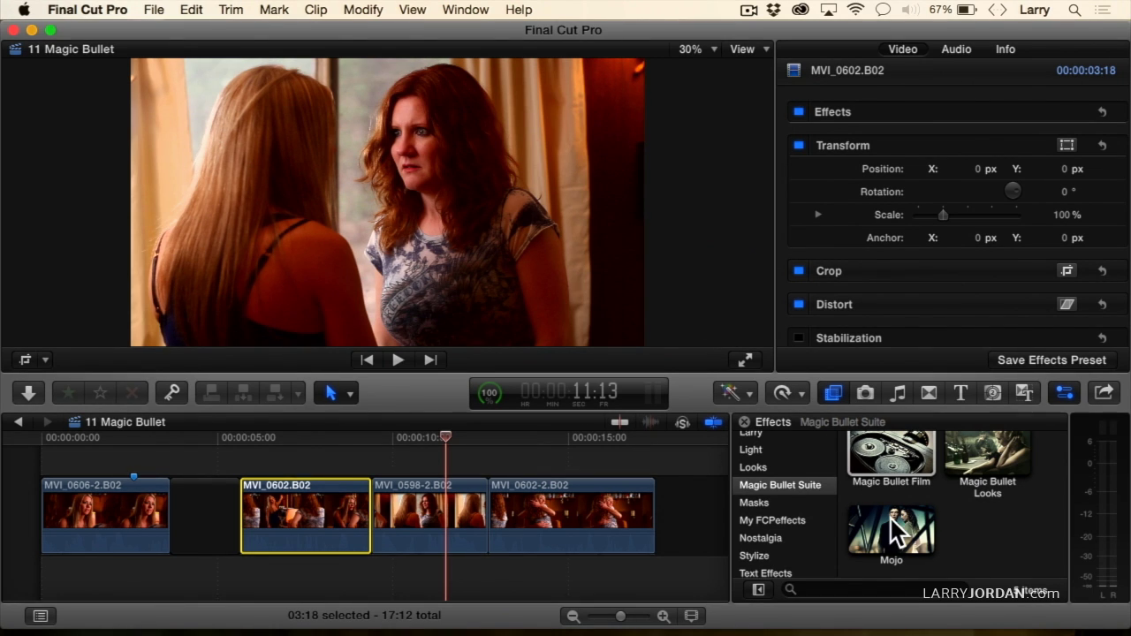
Apply Mojo to MVI_0598-2.B02 at defaults (Mojo 25, Tint 50, Balance 75, Punch It 25), toggling it to compare.
{"action": "left_click_drag", "start_coordinate": [875, 526], "coordinate": [427, 496]}
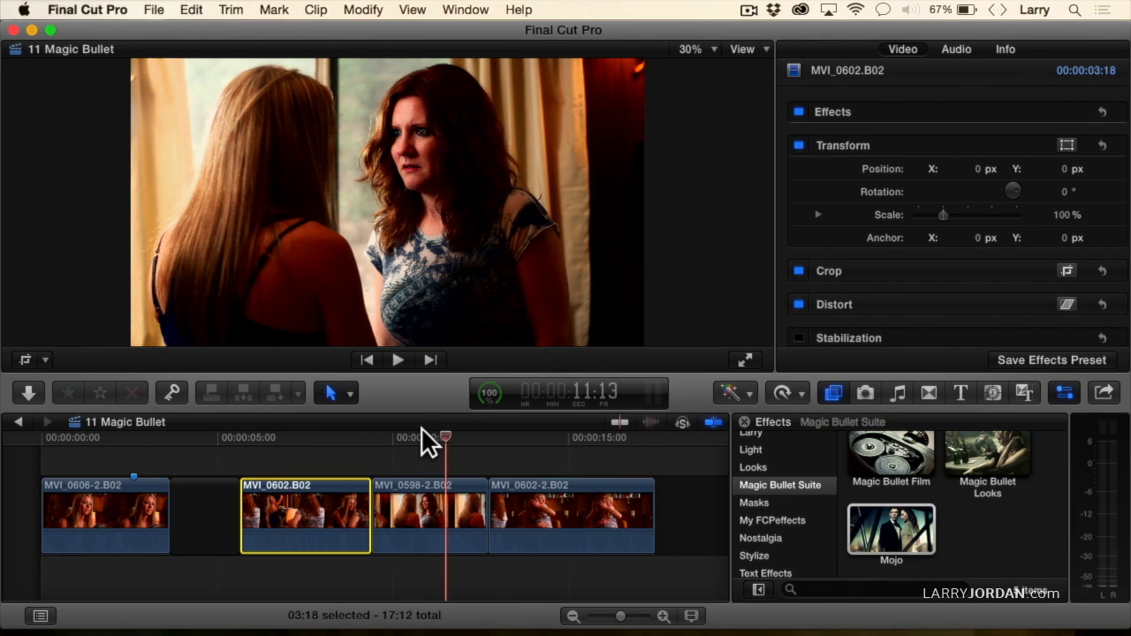
{"action": "left_click", "coordinate": [429, 516]}
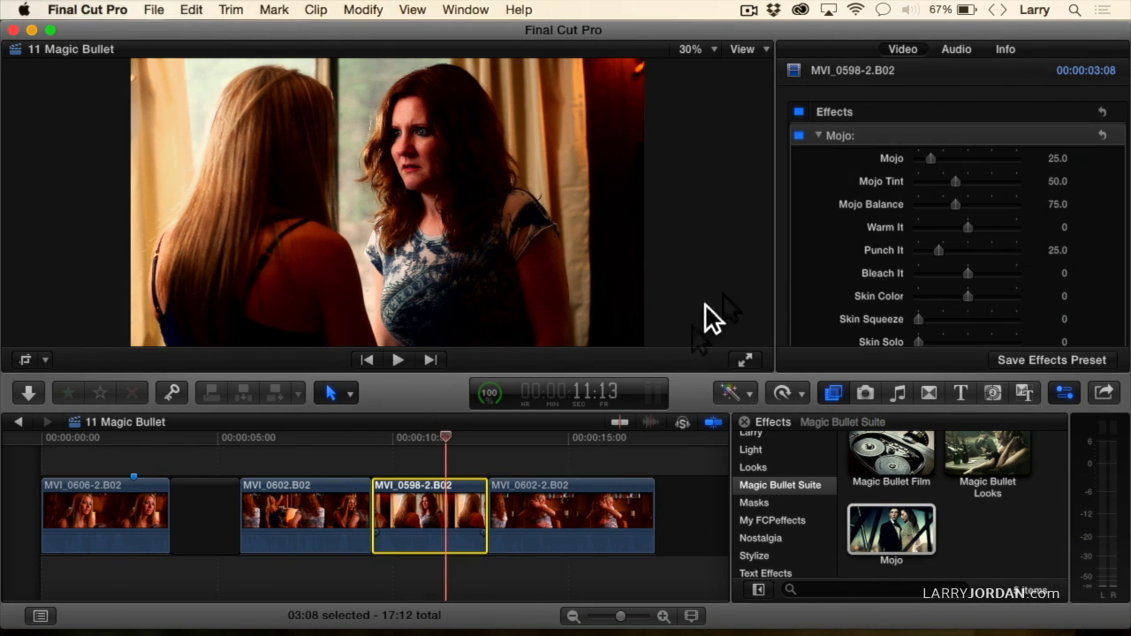
{"action": "left_click", "coordinate": [797, 135]}
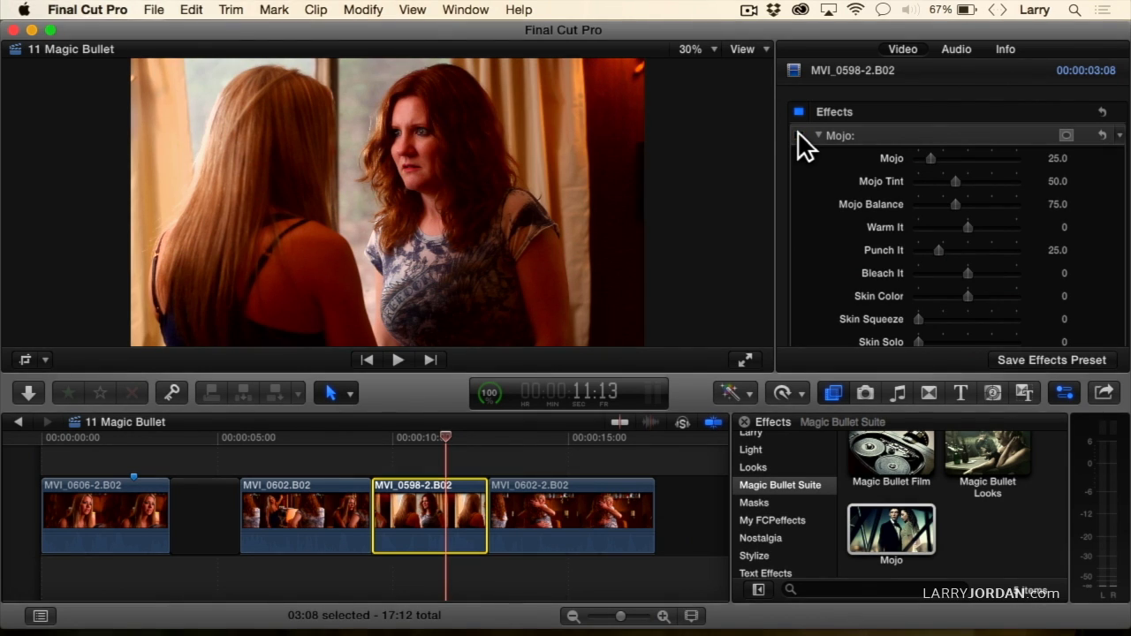
{"action": "left_click", "coordinate": [797, 135]}
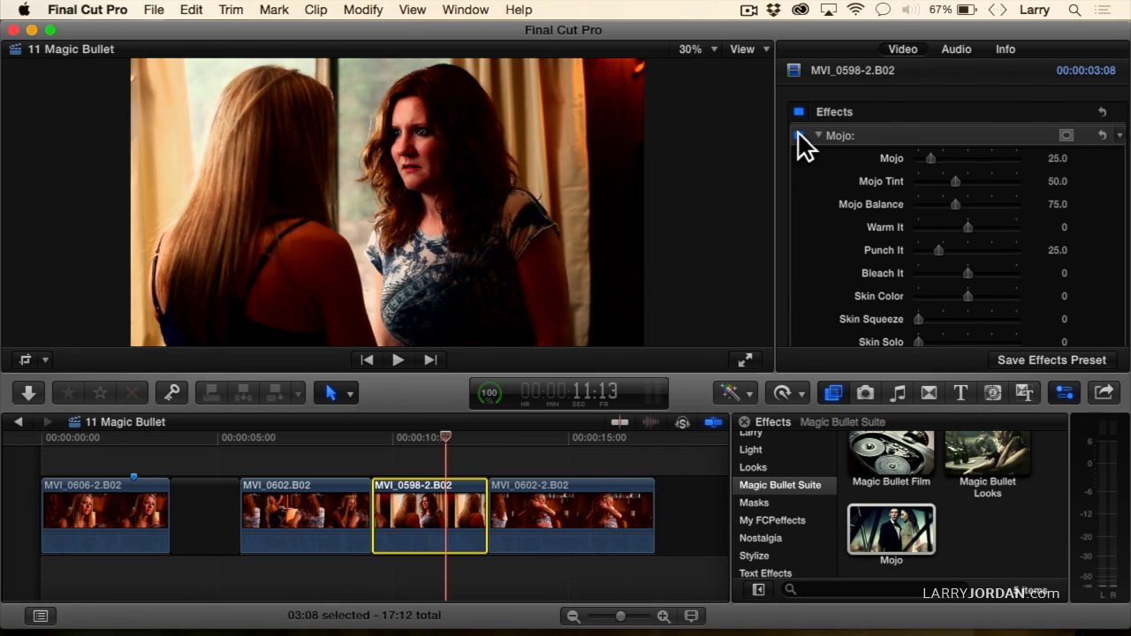
Try different Mojo strength and Punch It amounts, then reset all Mojo settings to defaults.
{"action": "left_click_drag", "start_coordinate": [930, 159], "coordinate": [977, 179]}
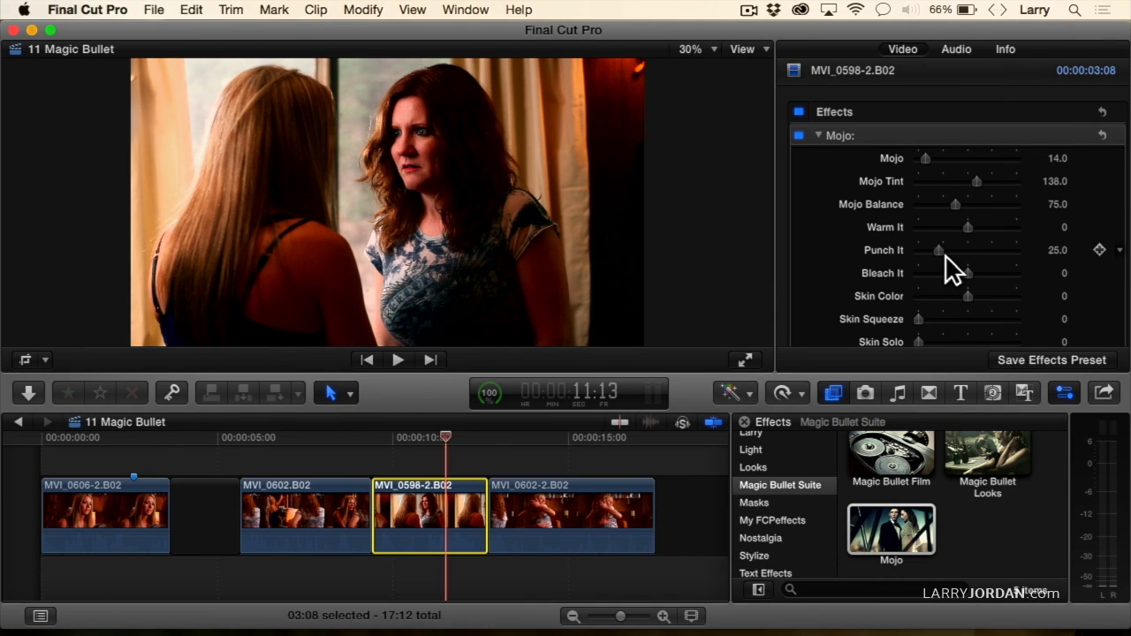
{"action": "mouse_move", "coordinate": [936, 248]}
{"action": "left_mouse_down"}
{"action": "mouse_move", "coordinate": [957, 250]}
{"action": "mouse_move", "coordinate": [918, 247]}
{"action": "mouse_move", "coordinate": [934, 250]}
{"action": "left_mouse_up"}
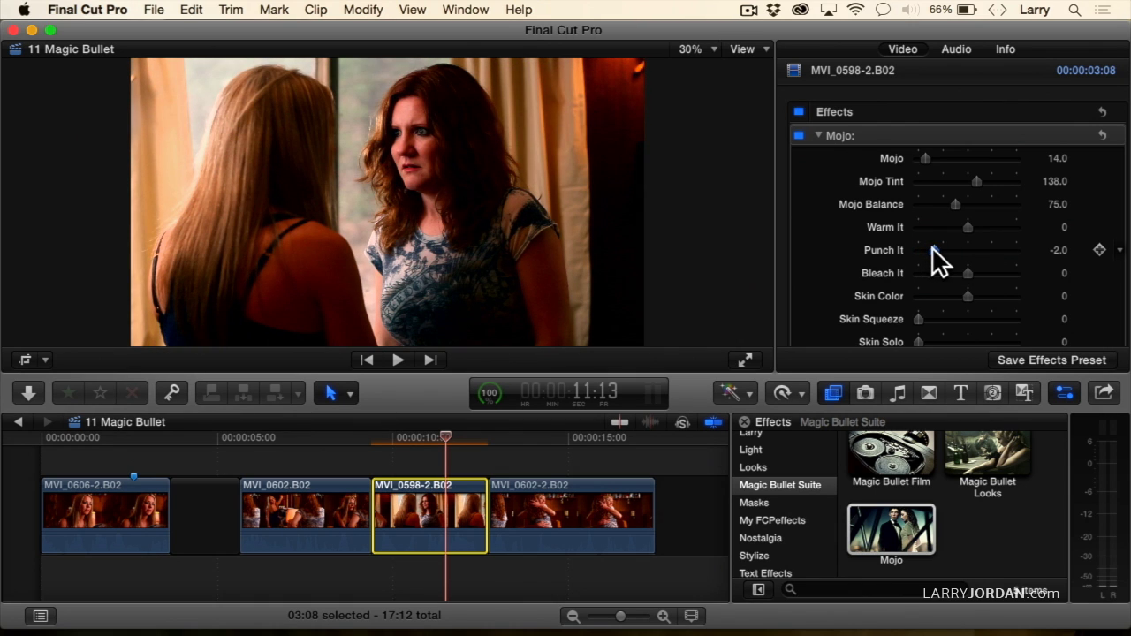
{"action": "left_click", "coordinate": [1103, 135]}
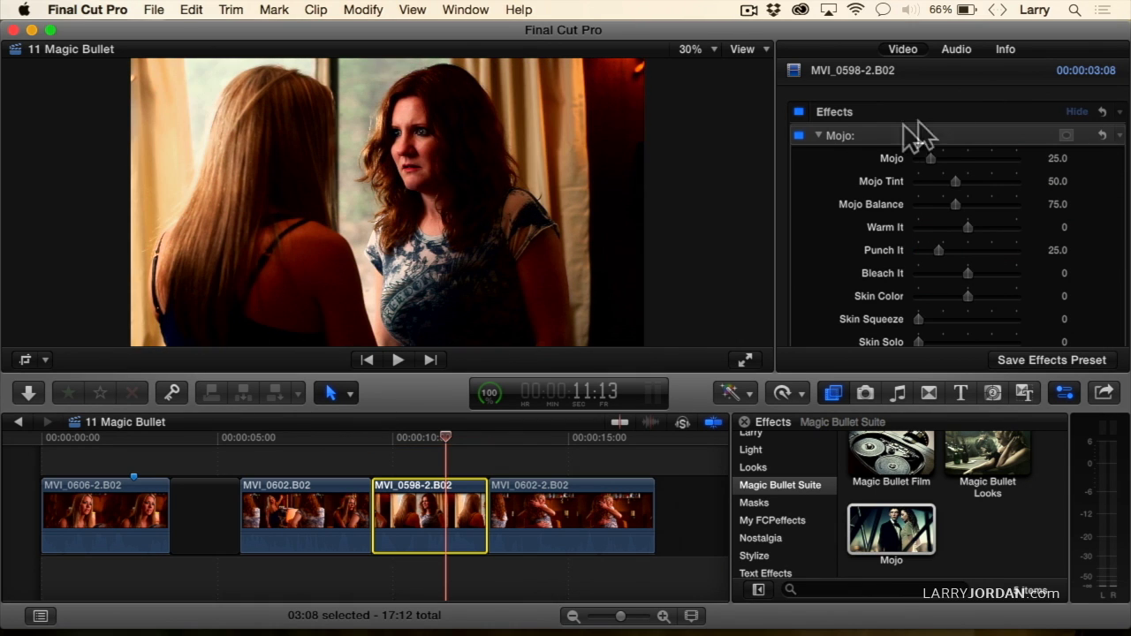
Toggle the Mojo effect off and on to compare, leave it off, and jump to 15:08.
{"action": "left_click", "coordinate": [798, 135]}
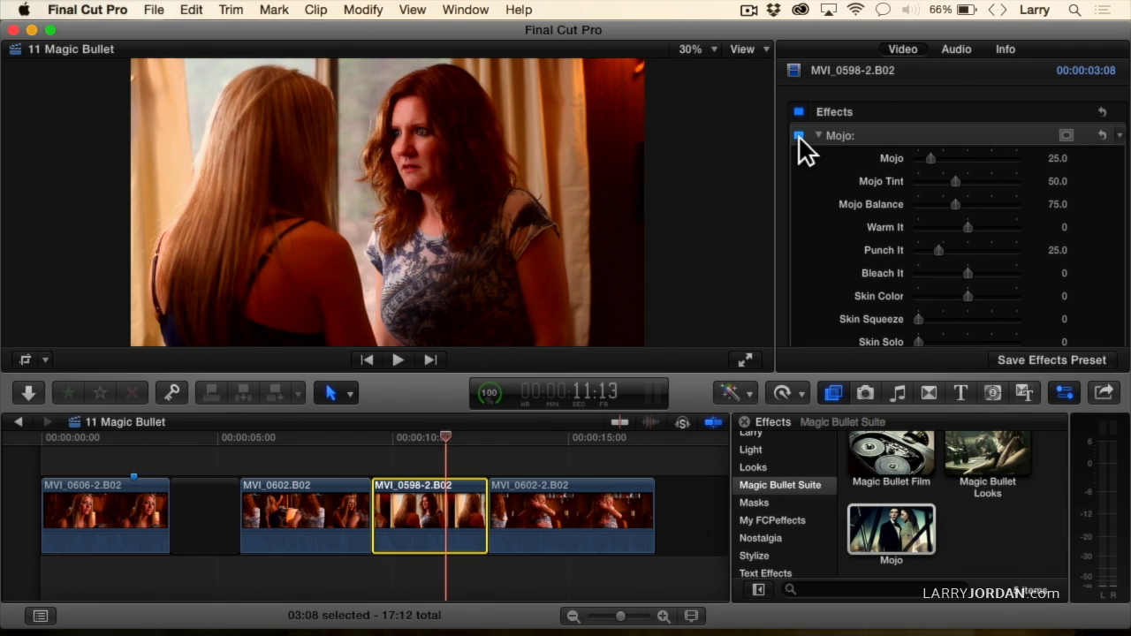
{"action": "left_click", "coordinate": [798, 135]}
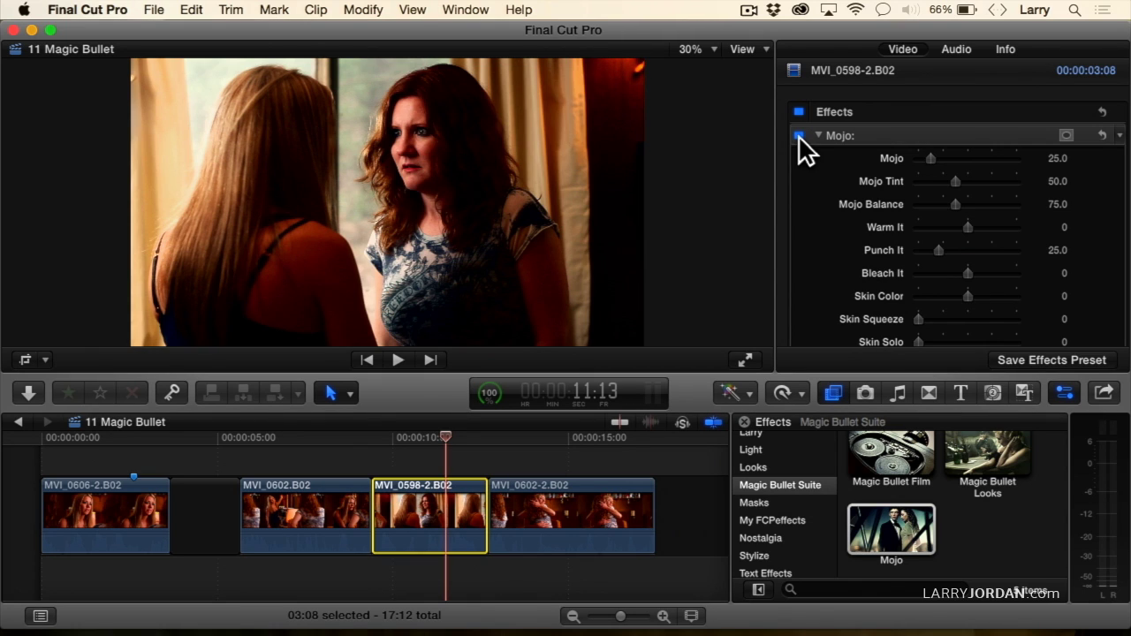
{"action": "left_click", "coordinate": [798, 135]}
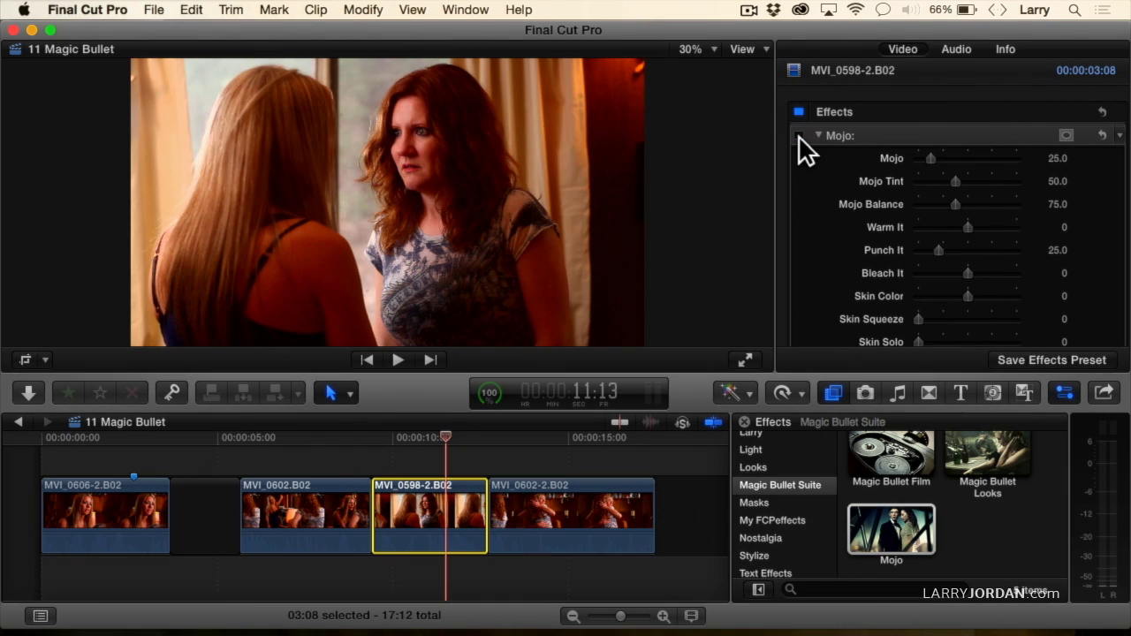
{"action": "left_click", "coordinate": [578, 439]}
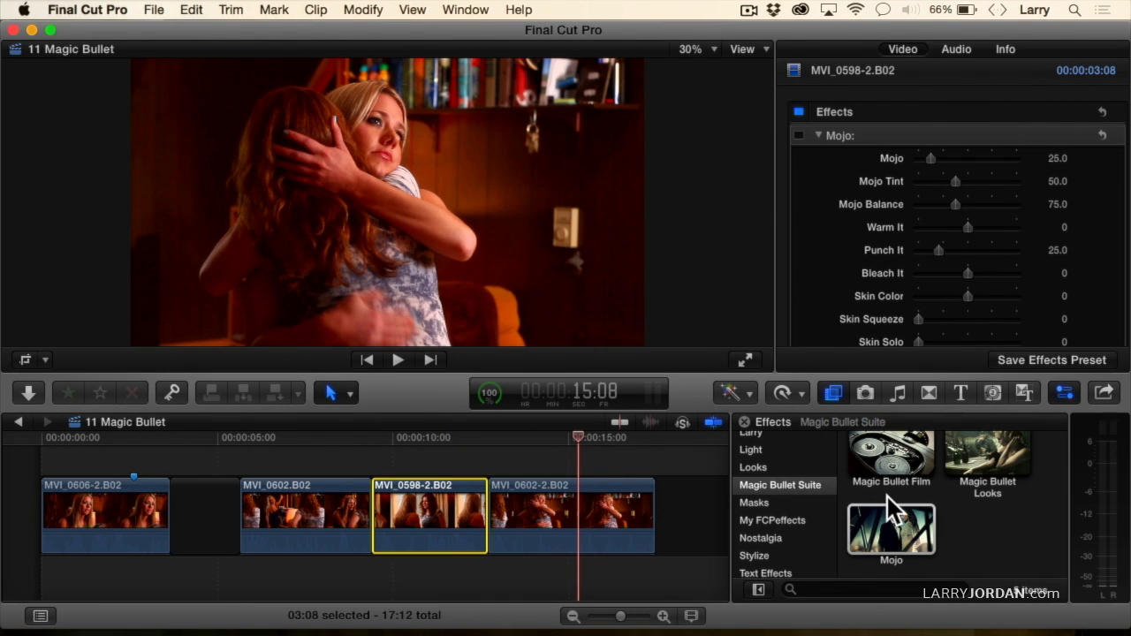
Apply Colorista III to clip MVI_0602-2.B02 and select the clip at 14:15.
{"action": "scroll", "coordinate": [1016, 512], "scroll_direction": "up", "scroll_amount": 2}
{"action": "scroll", "coordinate": [1014, 523], "scroll_direction": "up", "scroll_amount": 2}
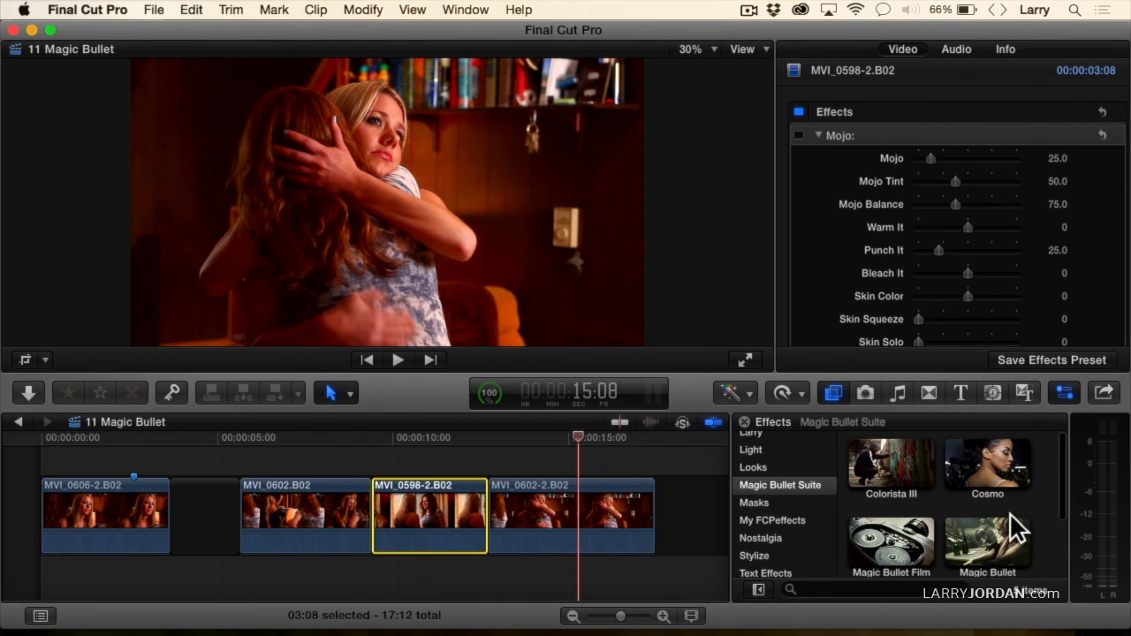
{"action": "left_click_drag", "start_coordinate": [899, 454], "coordinate": [605, 508]}
{"action": "left_click", "coordinate": [553, 439]}
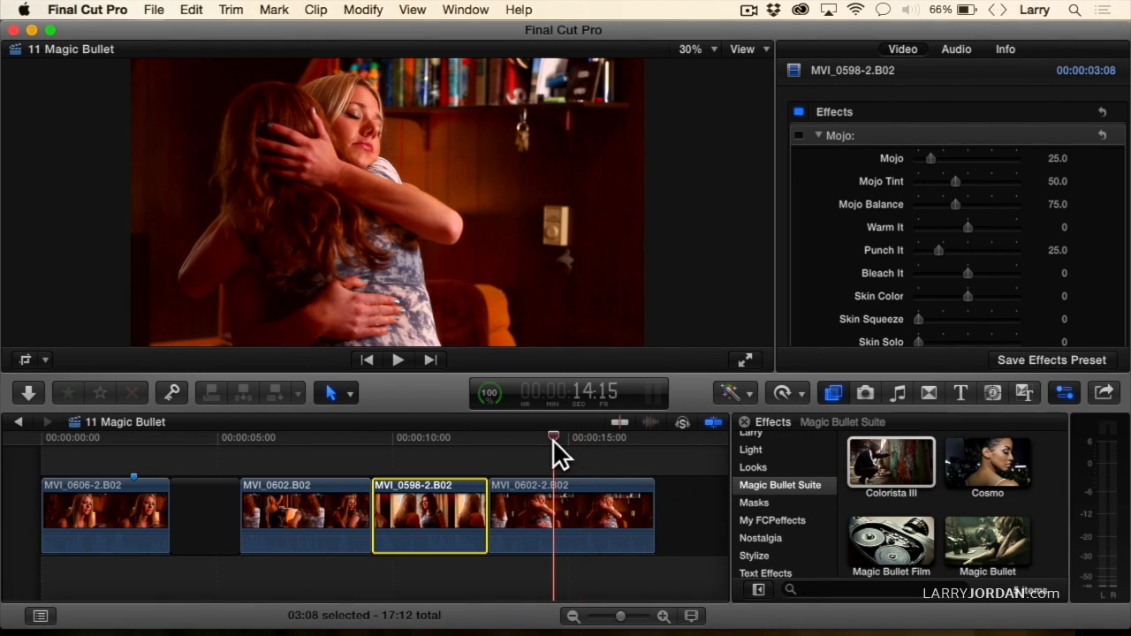
{"action": "left_click", "coordinate": [562, 500]}
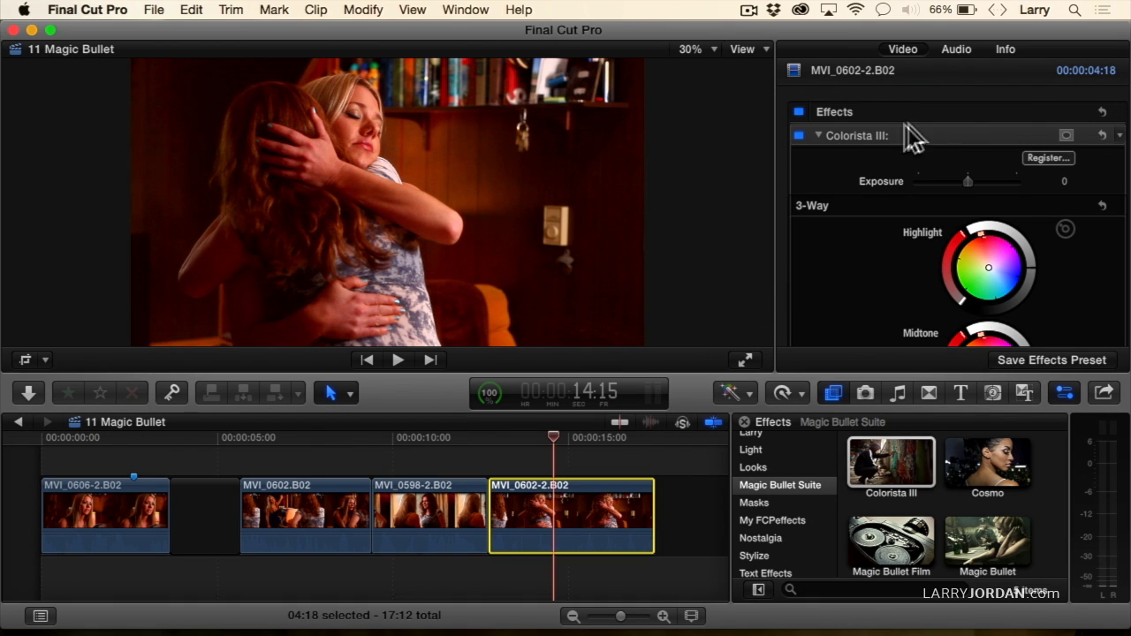
Scroll through the Colorista III 3-Way, HSL, Curves and Key controls in the Inspector.
{"action": "scroll", "coordinate": [929, 157], "scroll_direction": "down", "scroll_amount": 3}
{"action": "scroll", "coordinate": [929, 156], "scroll_direction": "down", "scroll_amount": 2}
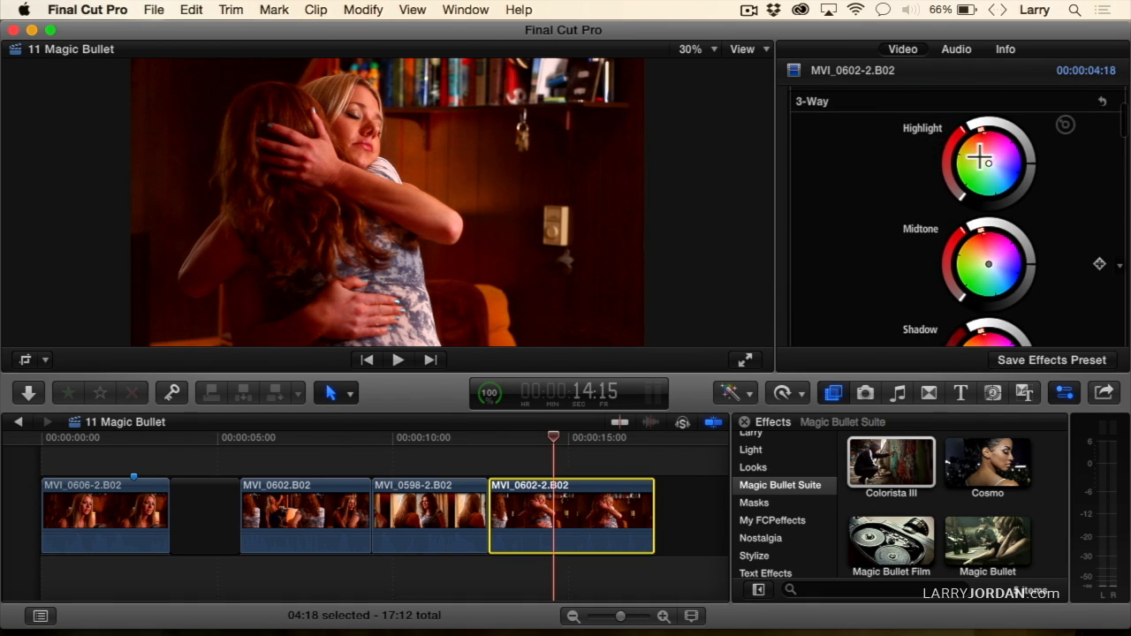
{"action": "scroll", "coordinate": [928, 177], "scroll_direction": "down", "scroll_amount": 2}
{"action": "scroll", "coordinate": [926, 175], "scroll_direction": "down", "scroll_amount": 4}
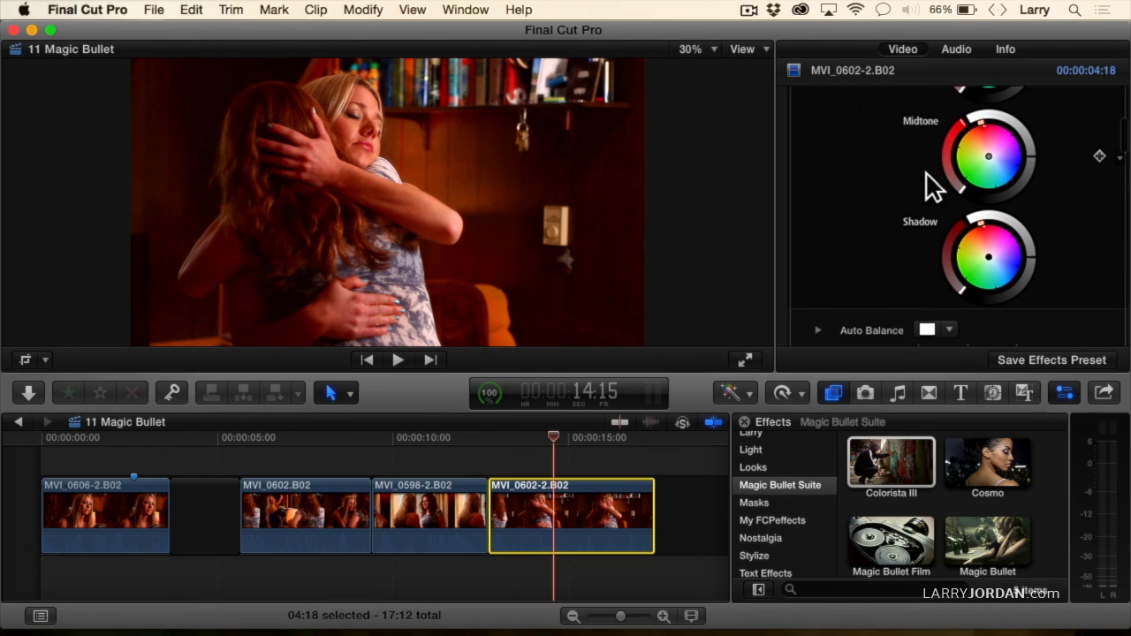
{"action": "scroll", "coordinate": [925, 172], "scroll_direction": "down", "scroll_amount": 1}
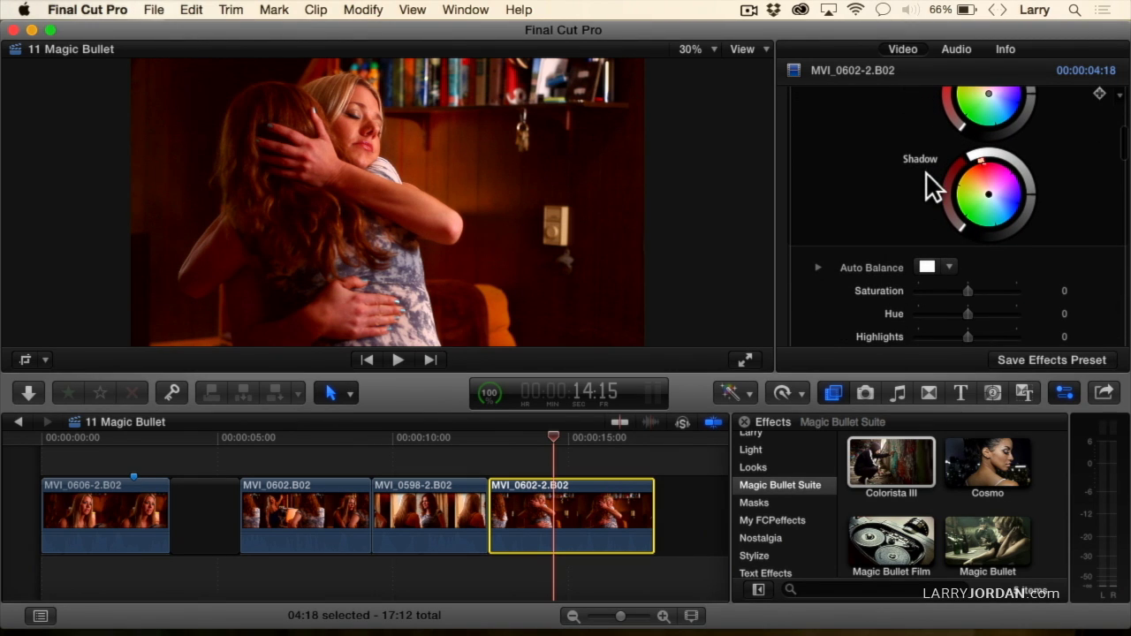
{"action": "scroll", "coordinate": [926, 174], "scroll_direction": "down", "scroll_amount": 6}
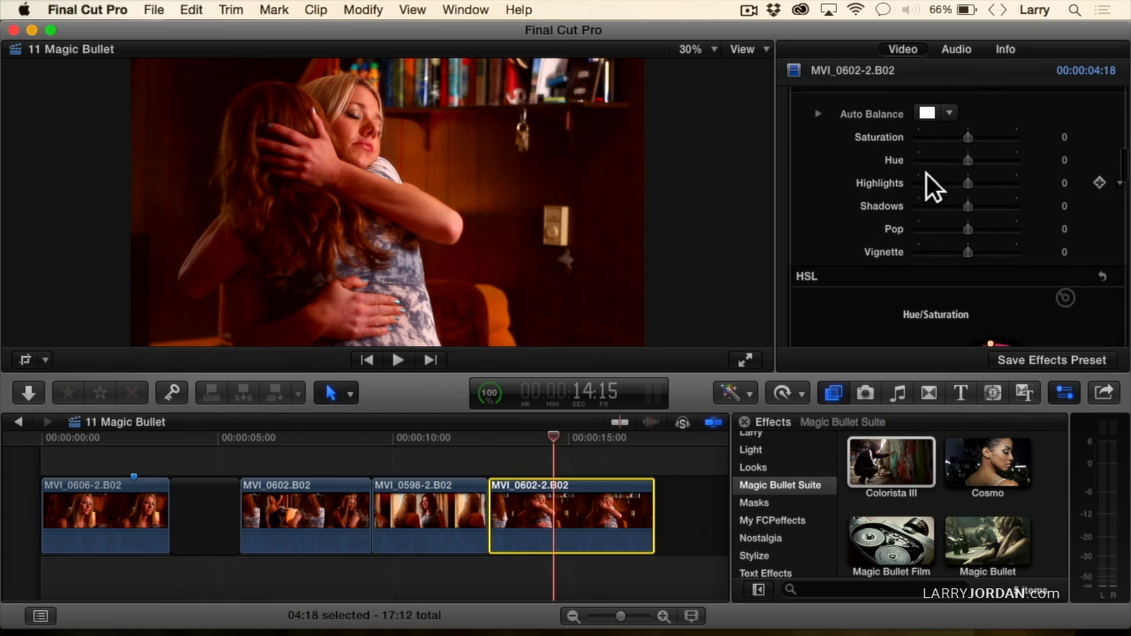
{"action": "scroll", "coordinate": [934, 186], "scroll_direction": "down", "scroll_amount": 5}
{"action": "scroll", "coordinate": [934, 185], "scroll_direction": "up", "scroll_amount": 5}
{"action": "scroll", "coordinate": [929, 184], "scroll_direction": "down", "scroll_amount": 12}
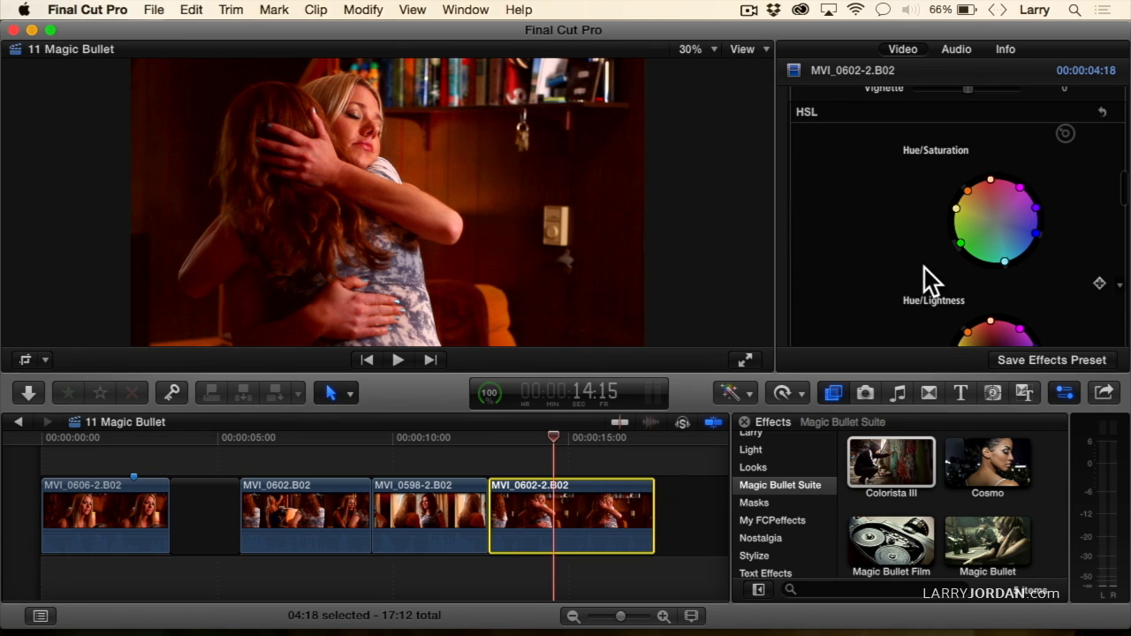
{"action": "scroll", "coordinate": [924, 267], "scroll_direction": "down", "scroll_amount": 7}
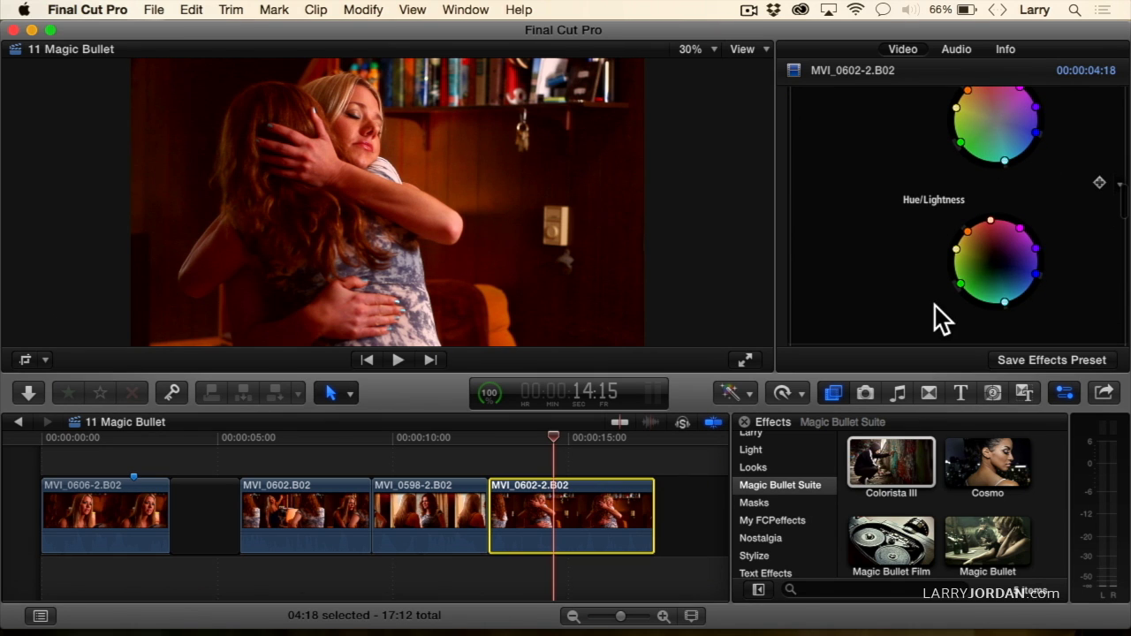
{"action": "scroll", "coordinate": [937, 281], "scroll_direction": "down", "scroll_amount": 12}
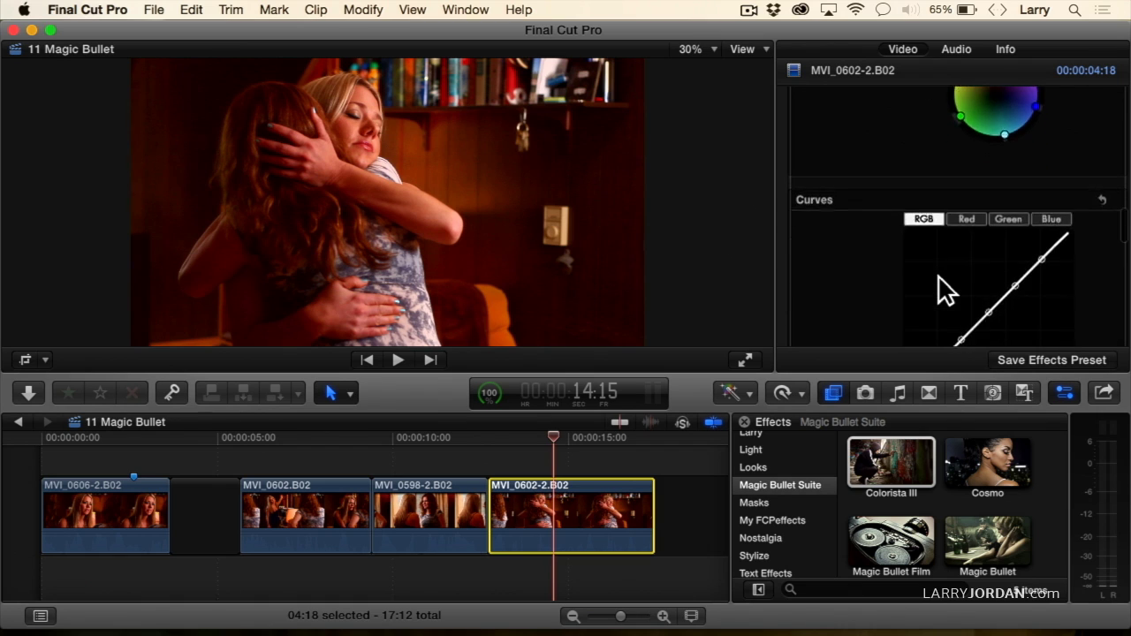
{"action": "scroll", "coordinate": [940, 291], "scroll_direction": "down", "scroll_amount": 6}
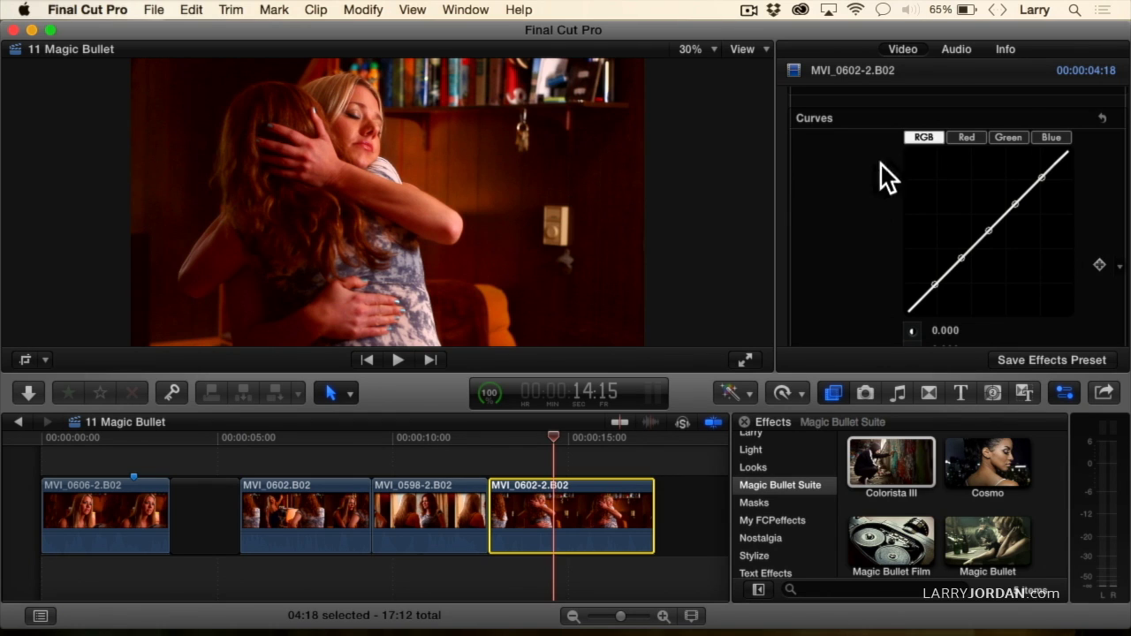
{"action": "scroll", "coordinate": [870, 173], "scroll_direction": "down", "scroll_amount": 11}
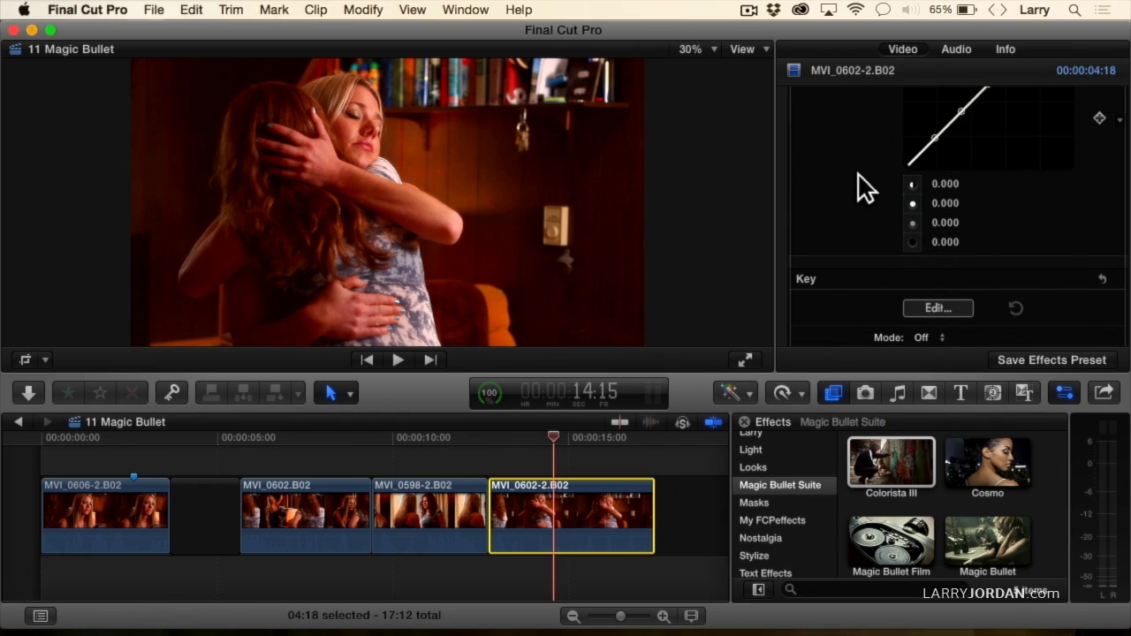